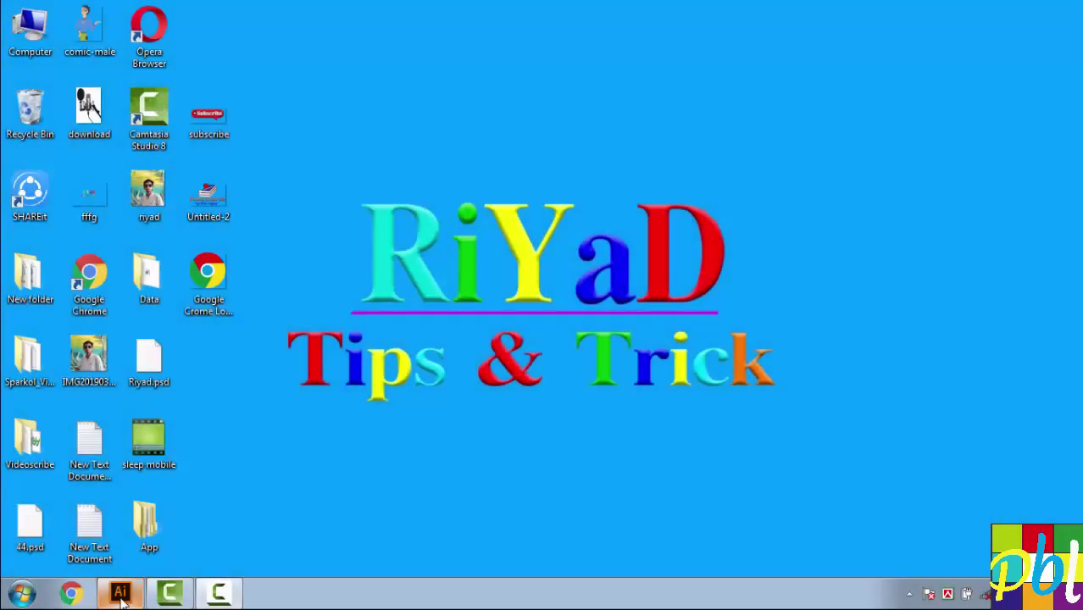
Step: Restore the Illustrator window from the taskbar to show its empty workspace
left_click(119, 592)
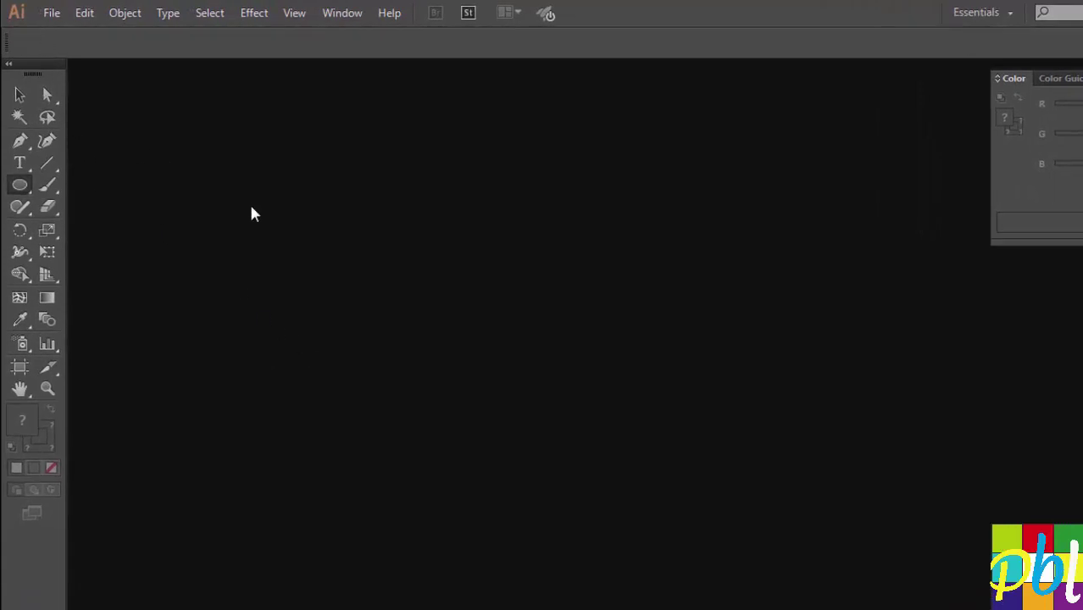
Step: Create a new Letter document, 792 × 612 px in Pixels, with RGB colour mode
left_click(45, 19)
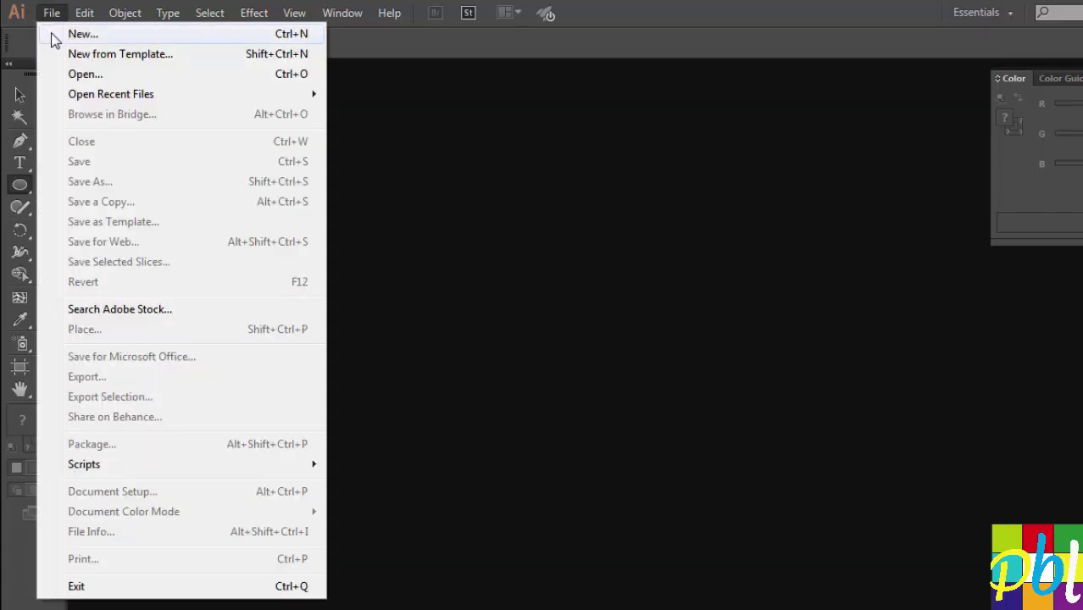
left_click(54, 37)
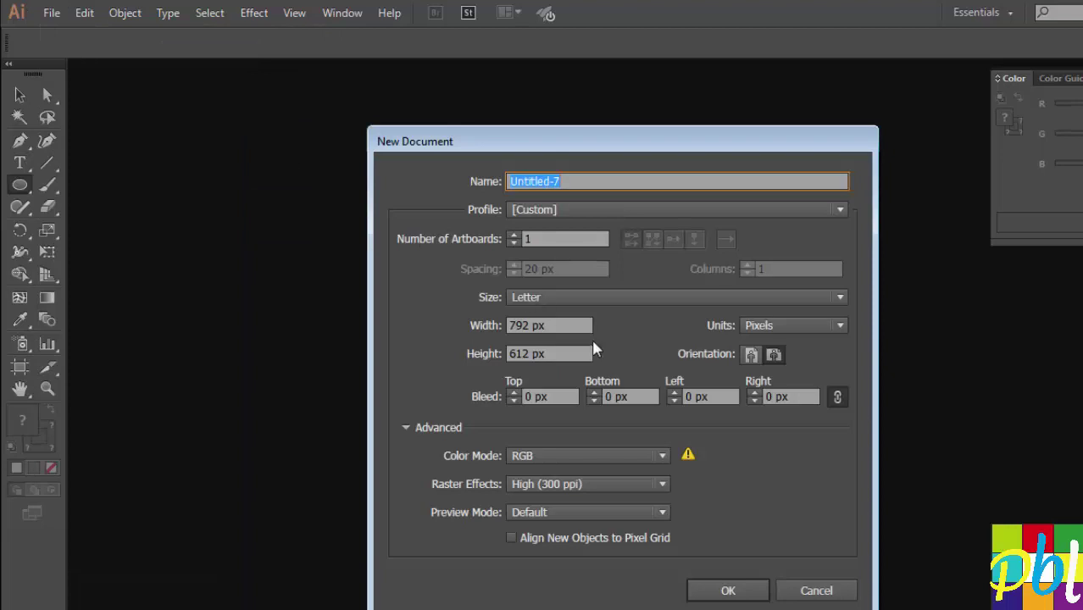
left_click(605, 297)
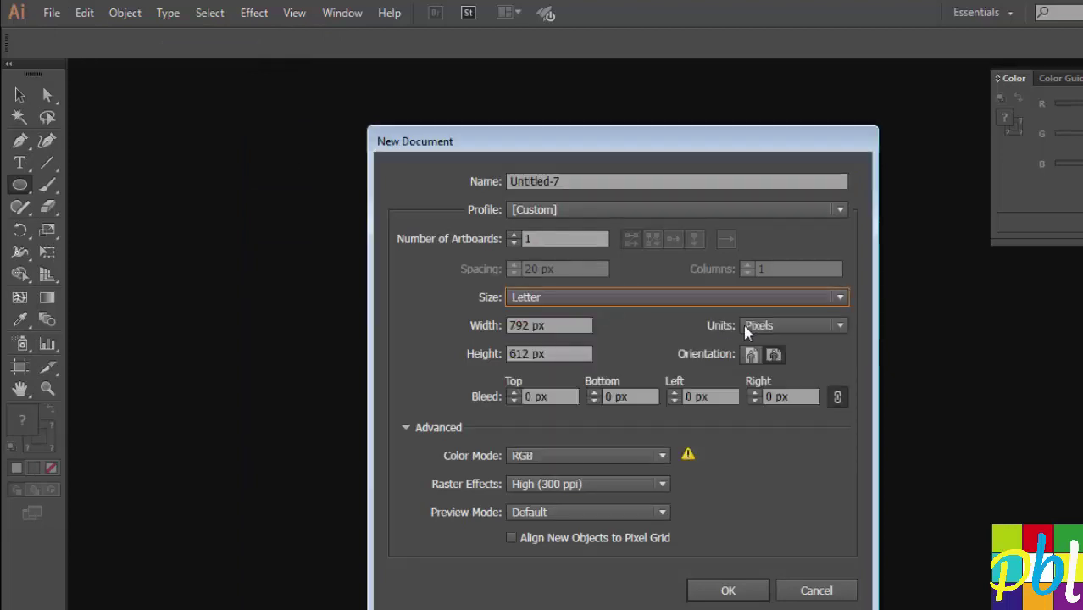
left_click(798, 326)
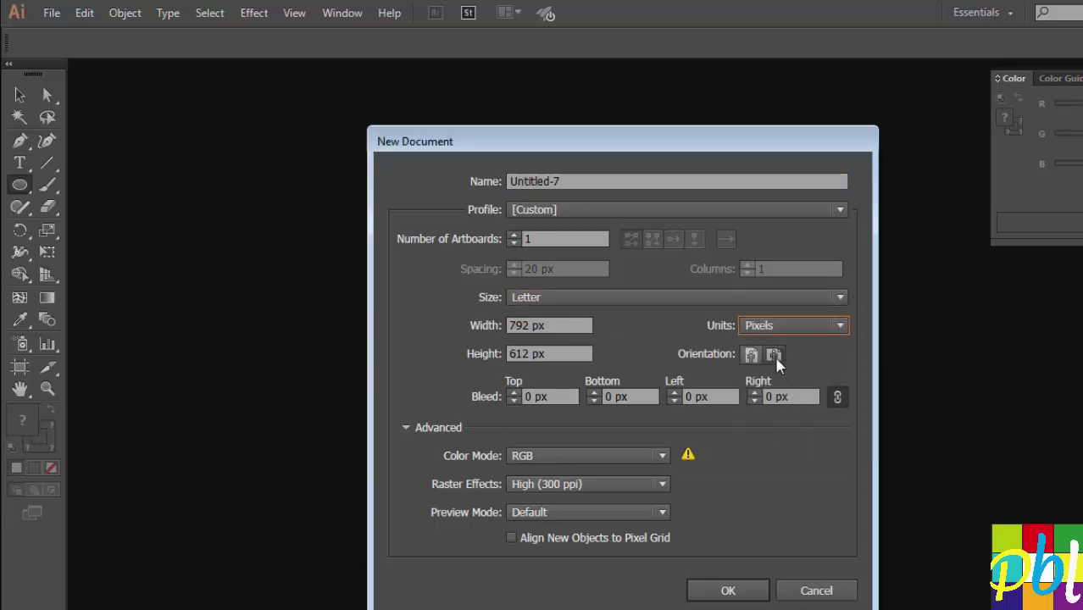
left_click(774, 353)
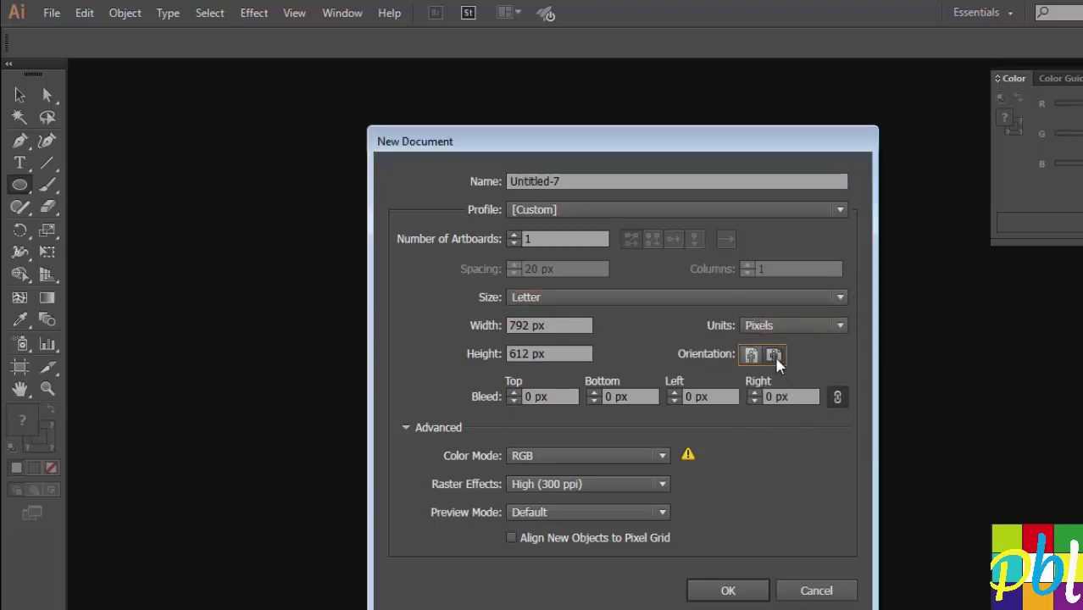
left_click(594, 455)
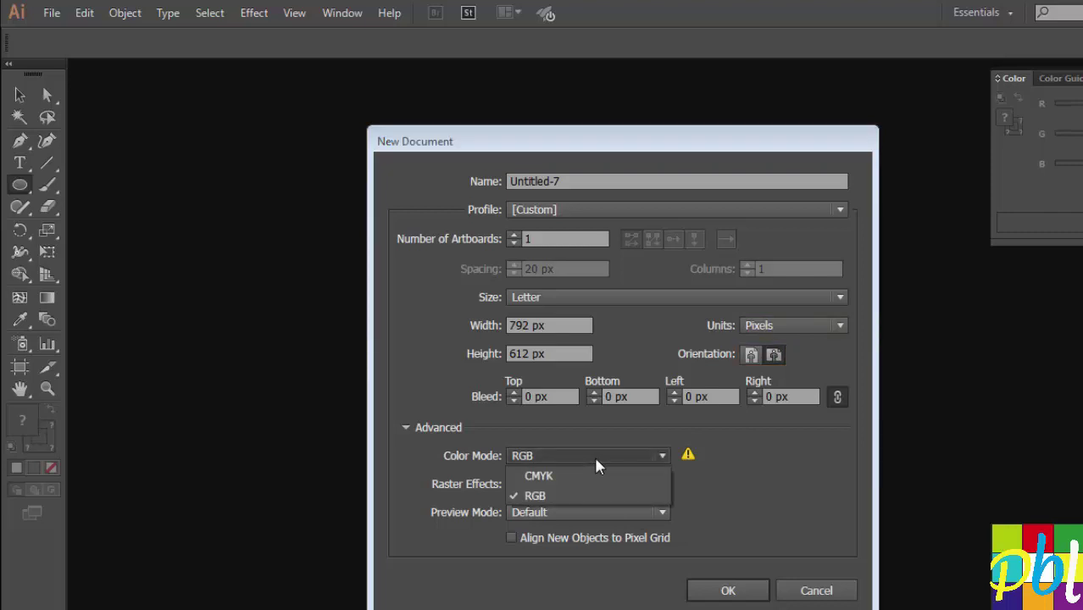
left_click(569, 497)
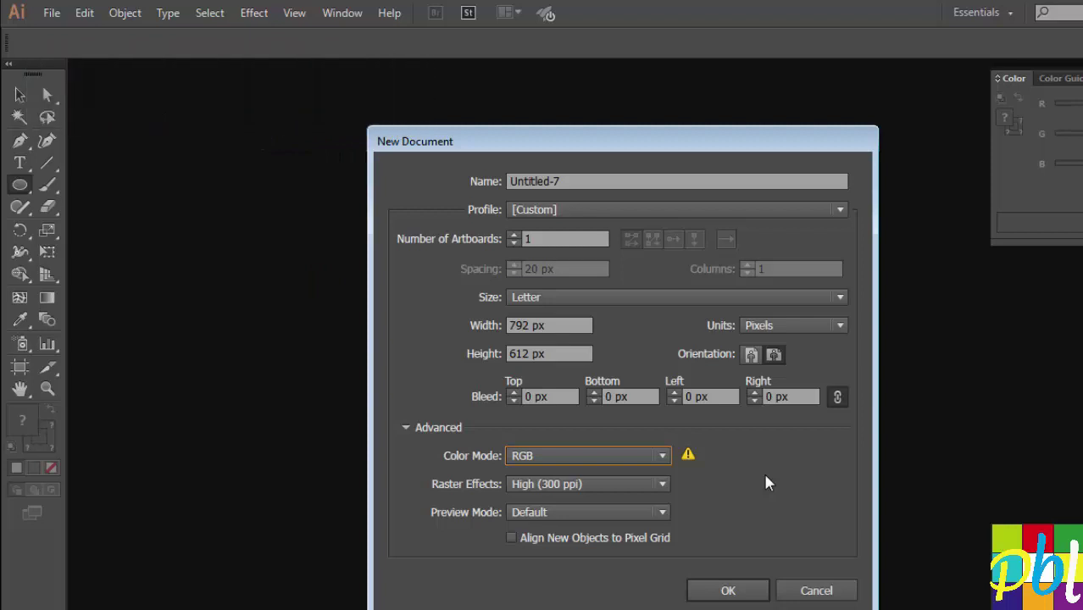
left_click(627, 457)
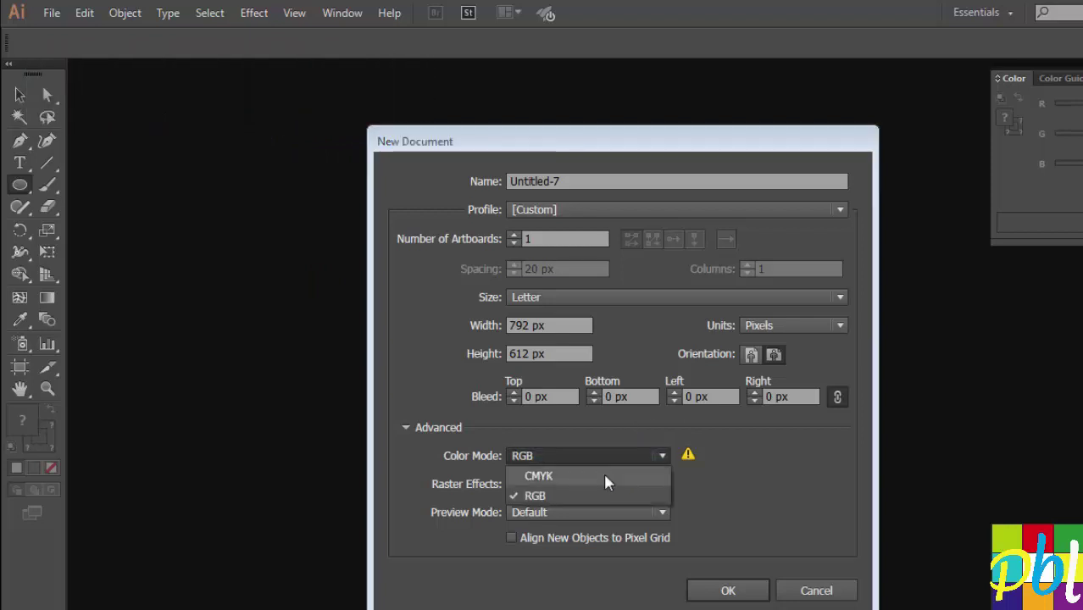
left_click(746, 472)
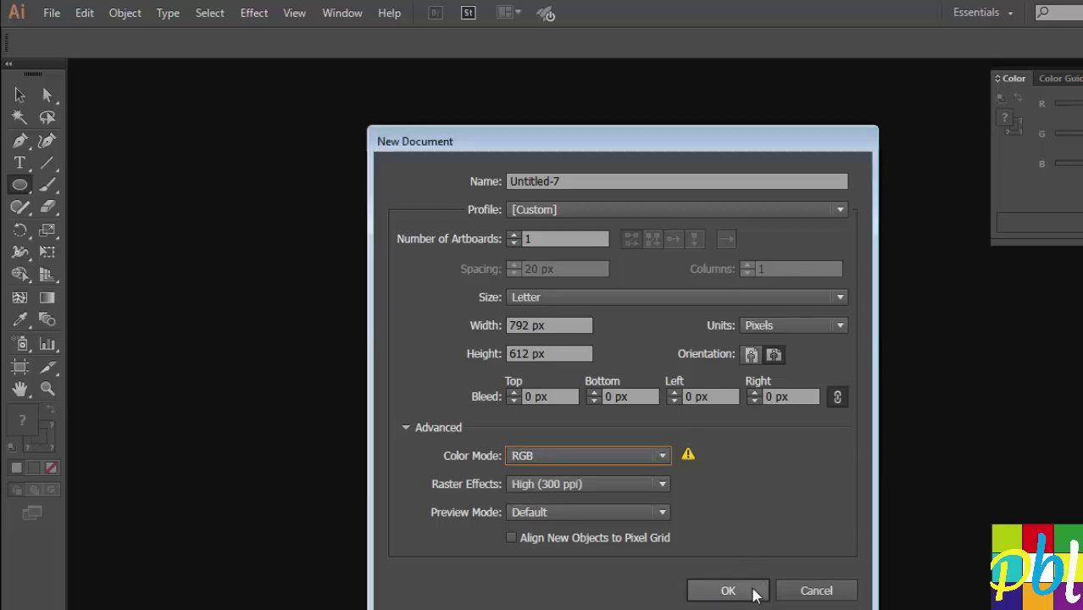
left_click(751, 590)
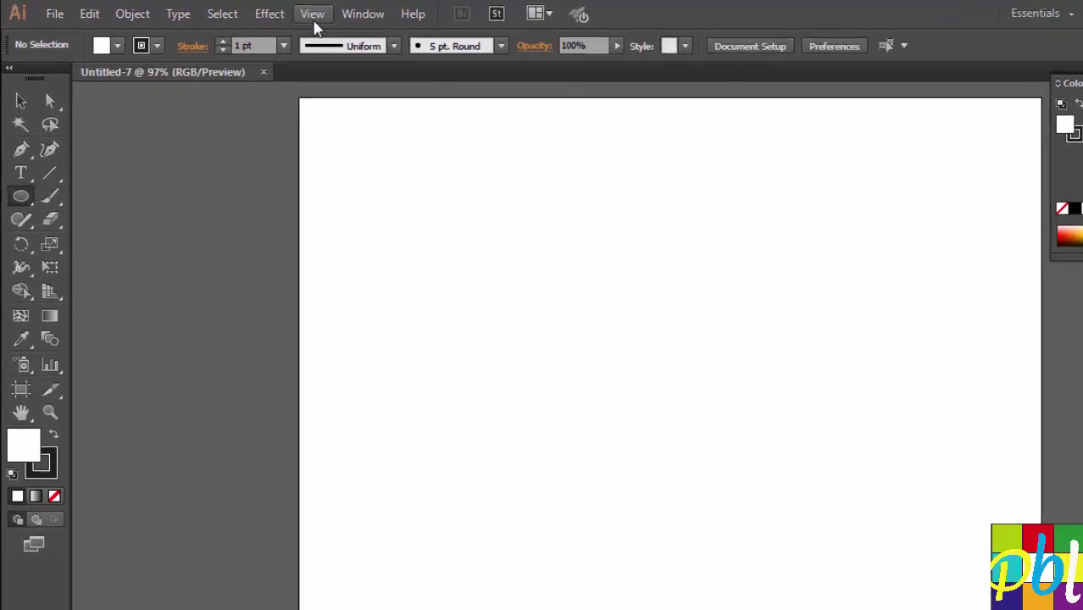
Step: Show rulers and drag one vertical and one horizontal guide onto the artboard
left_click(312, 15)
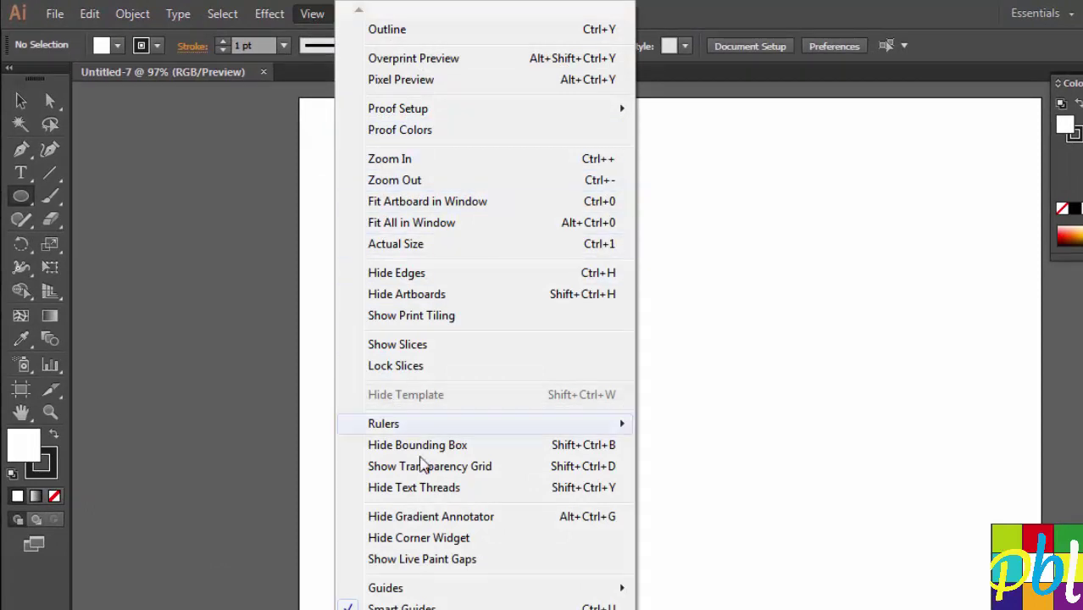
mouse_move(383, 424)
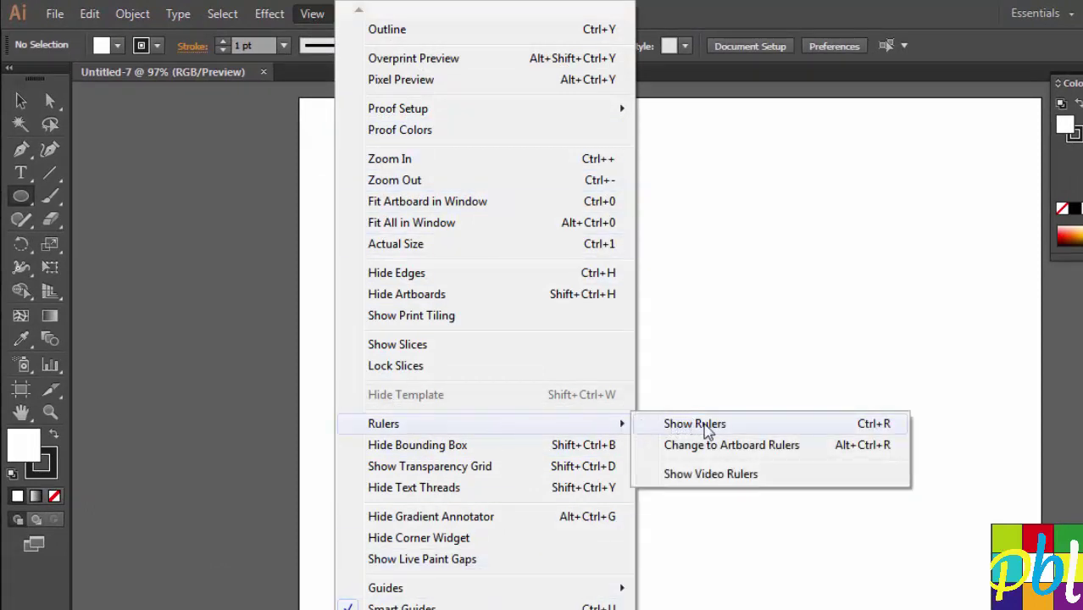
left_click(707, 426)
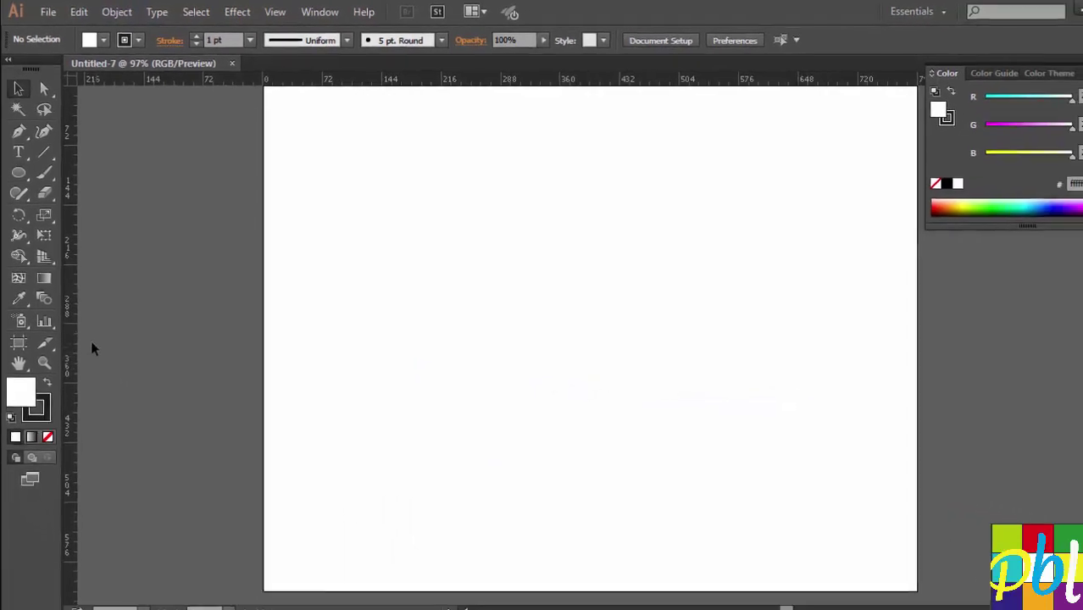
left_click_drag(402, 335, 412, 271)
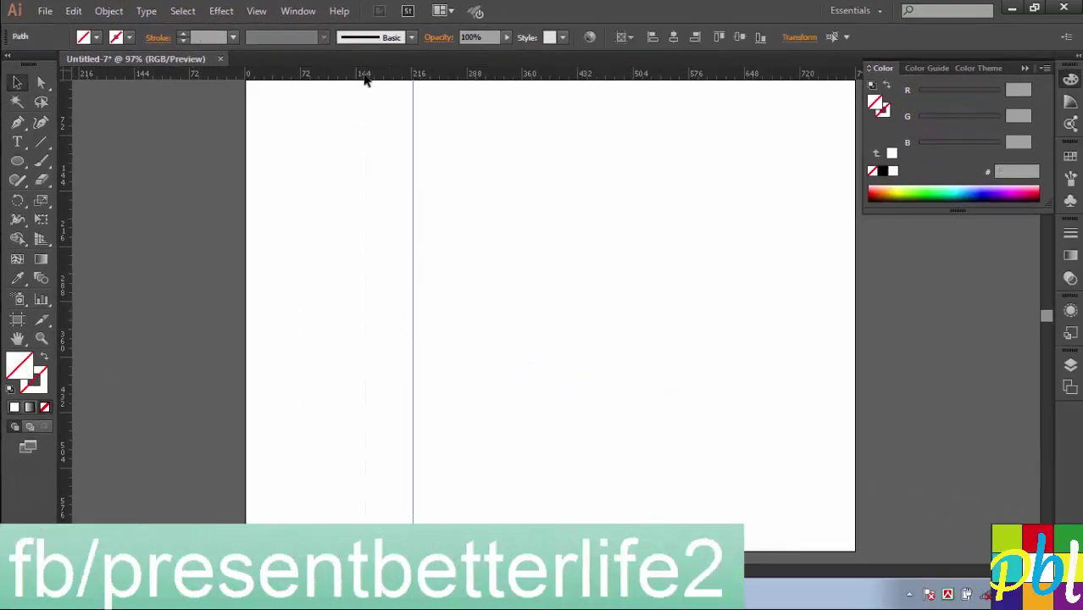
left_click_drag(365, 78, 389, 275)
Step: Centre both guides horizontally and vertically relative to the artboard
left_click_drag(352, 209, 509, 388)
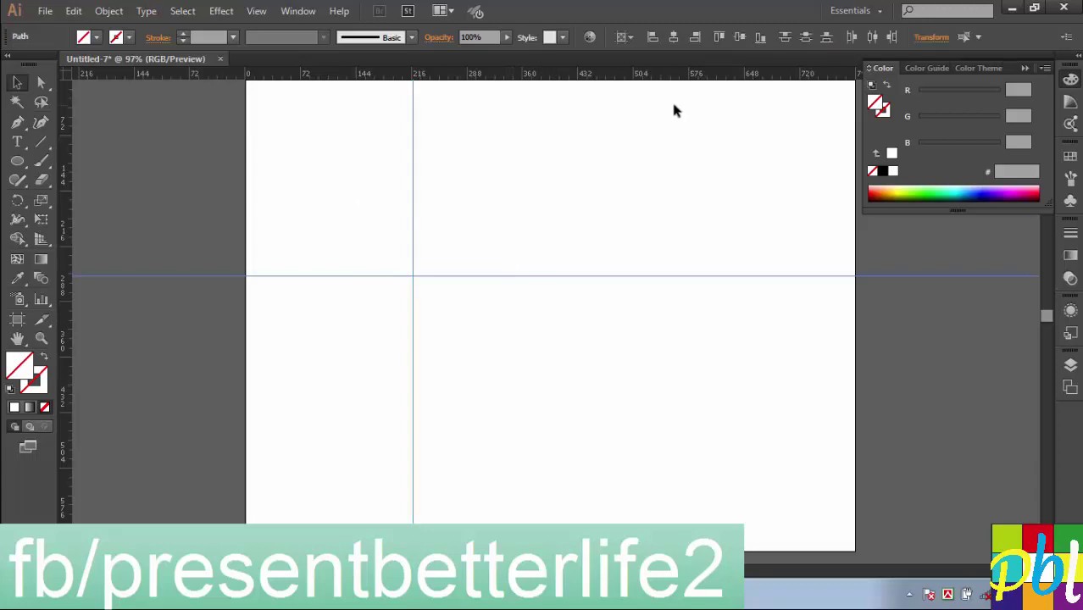
left_click(624, 36)
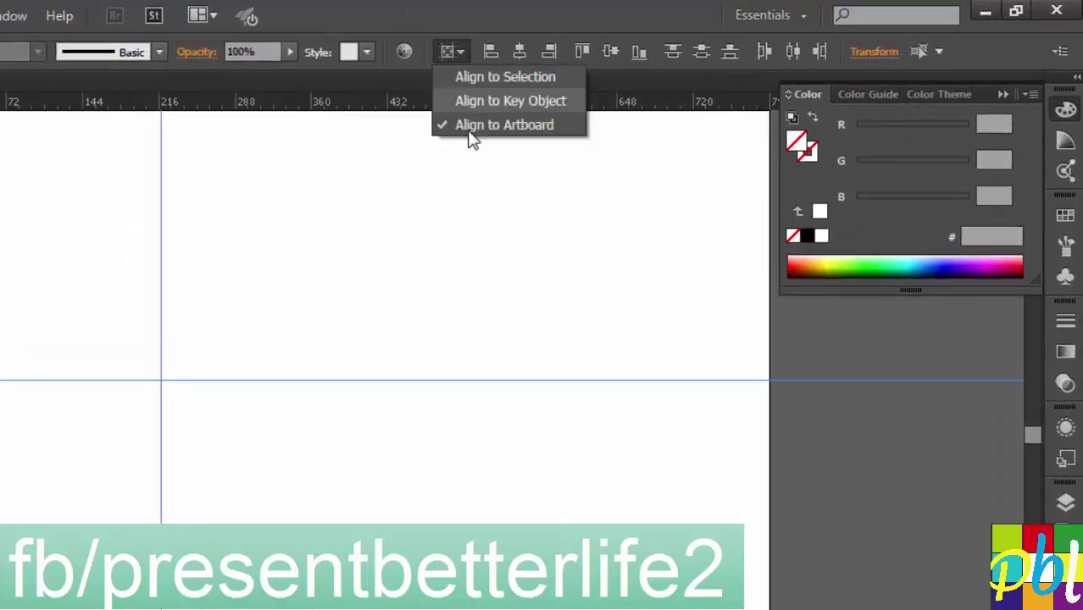
left_click(469, 125)
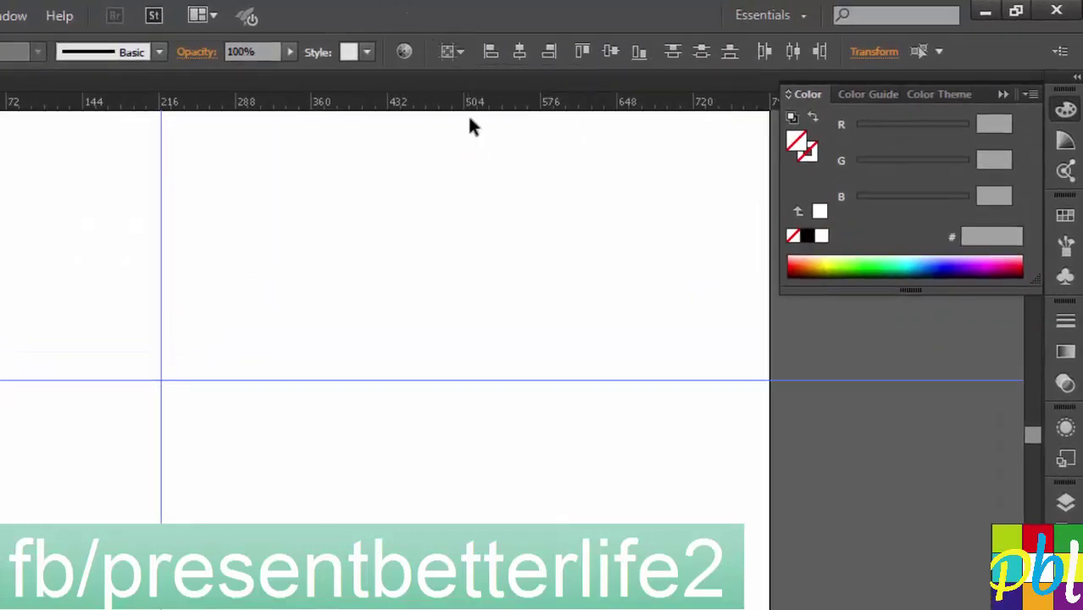
left_click(520, 53)
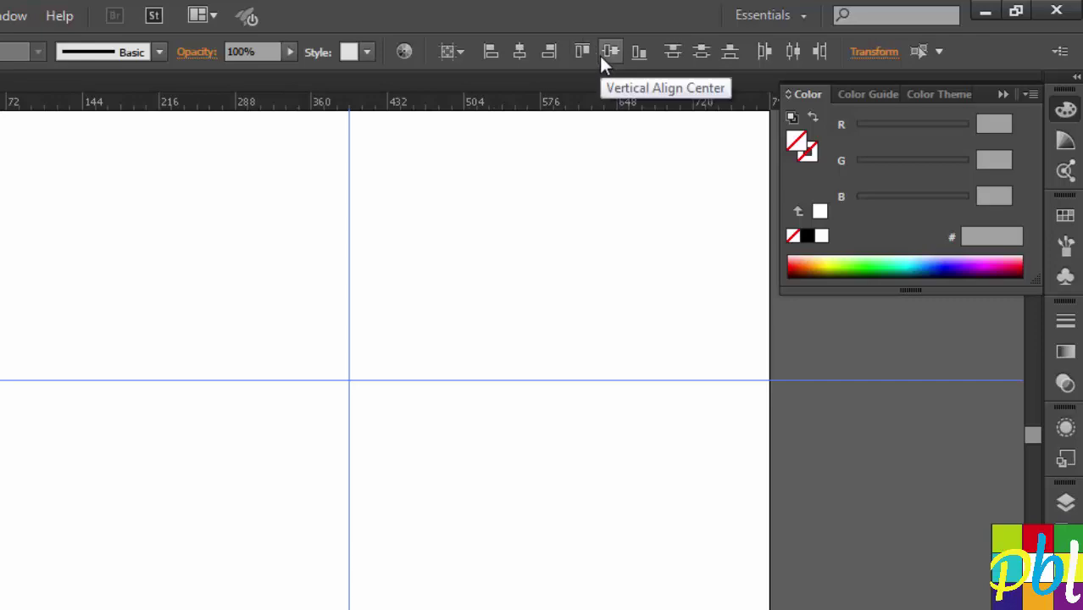
left_click(600, 56)
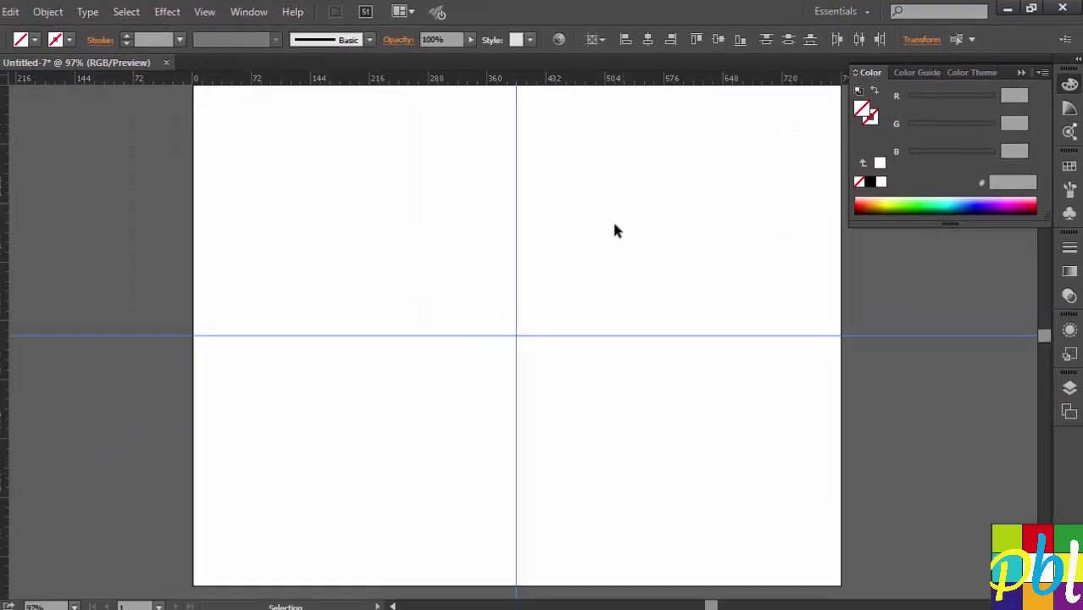
key("ctrl+5")
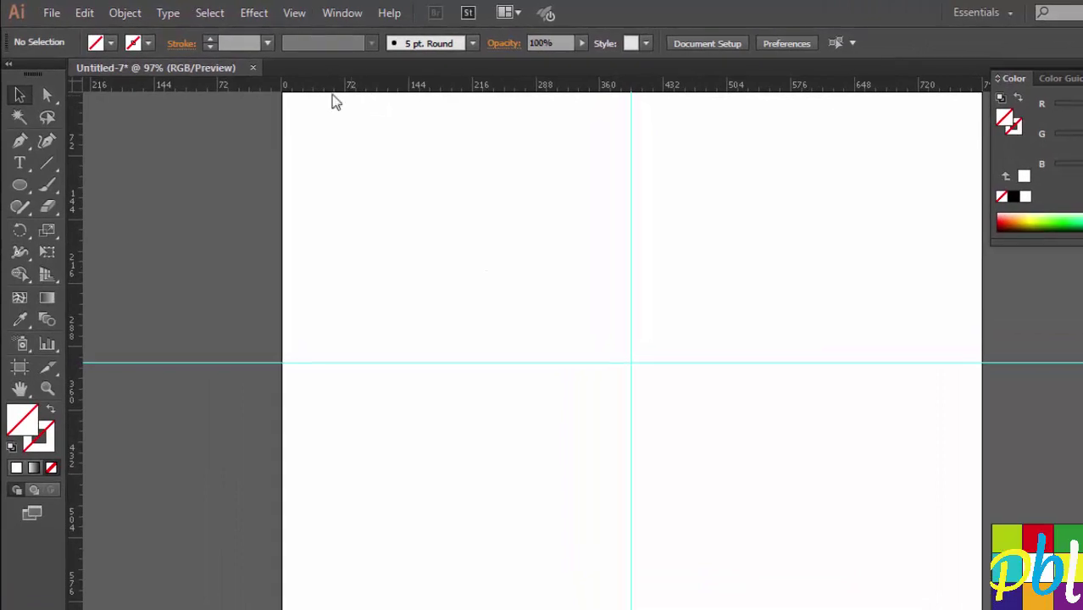
left_click_drag(433, 209, 761, 403)
left_click_drag(873, 464, 873, 465)
left_click(294, 12)
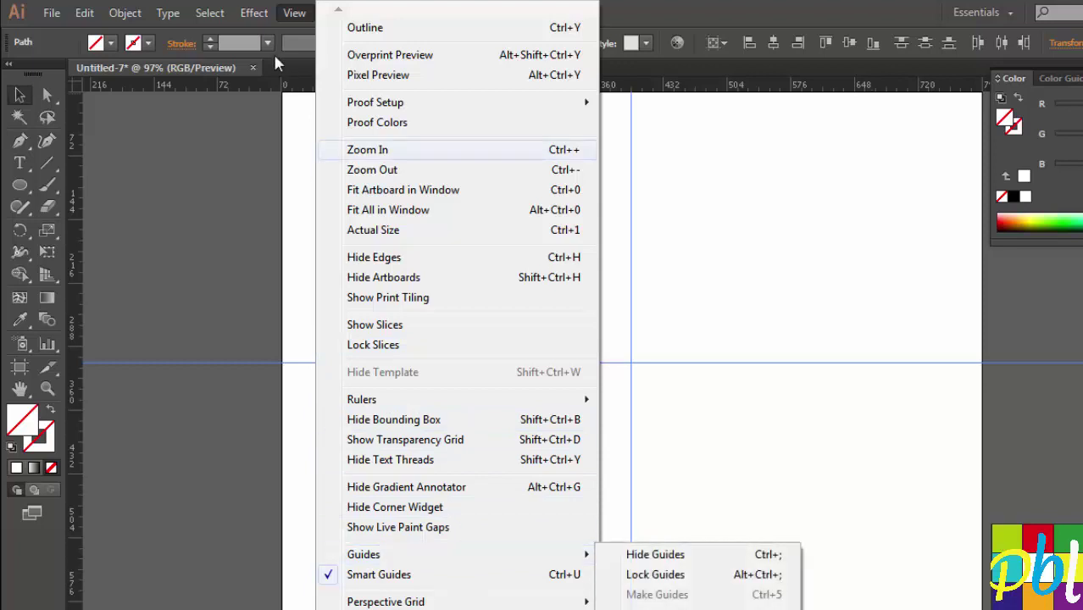
mouse_move(458, 554)
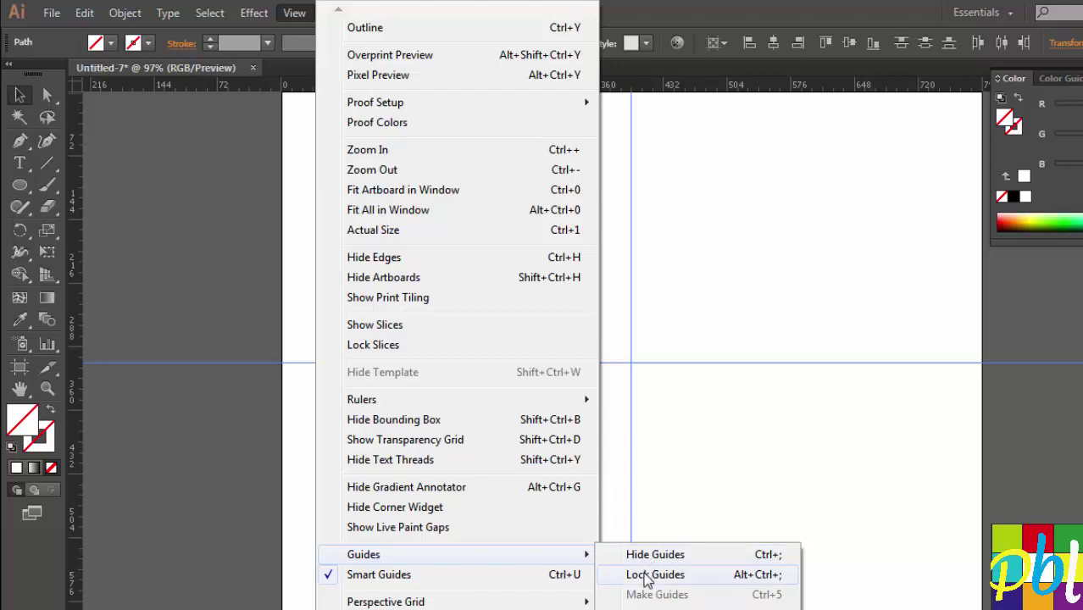
Step: Lock the centre guides and switch to the Ellipse tool
left_click(646, 576)
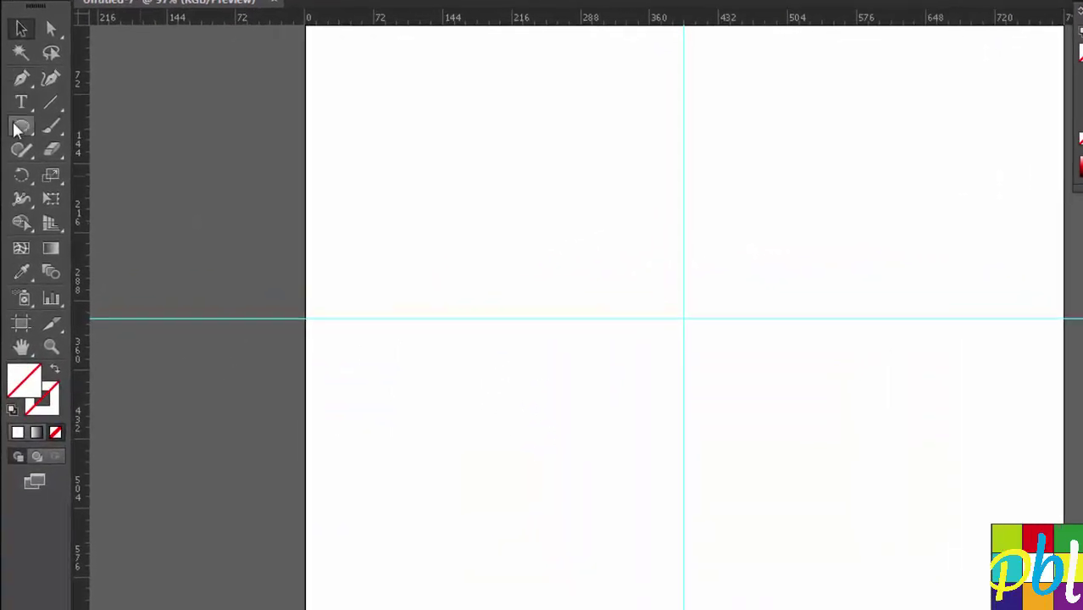
left_click_drag(14, 129, 90, 175)
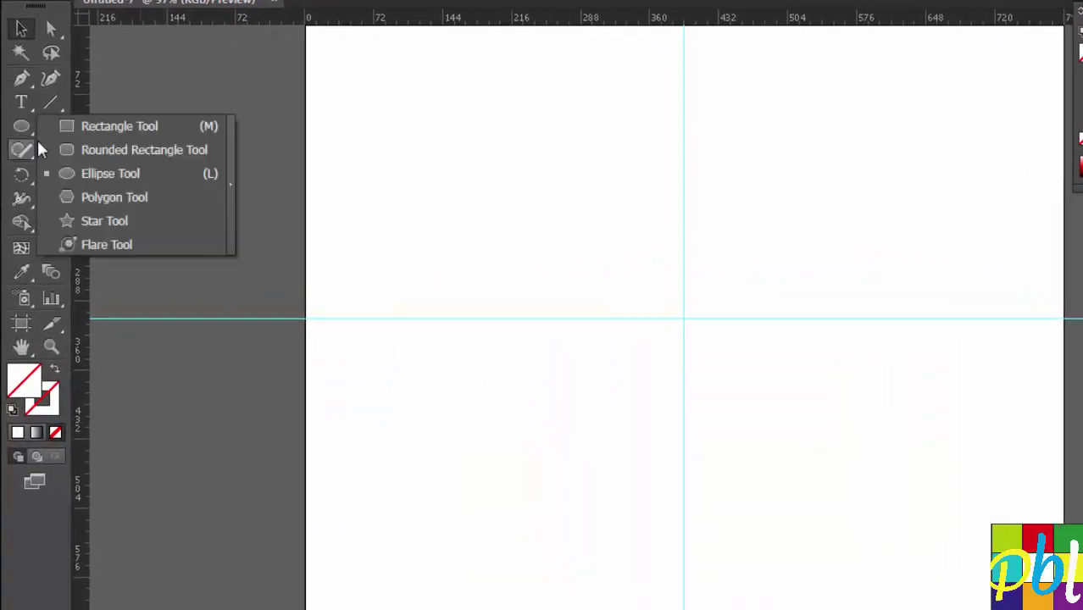
left_click(95, 175)
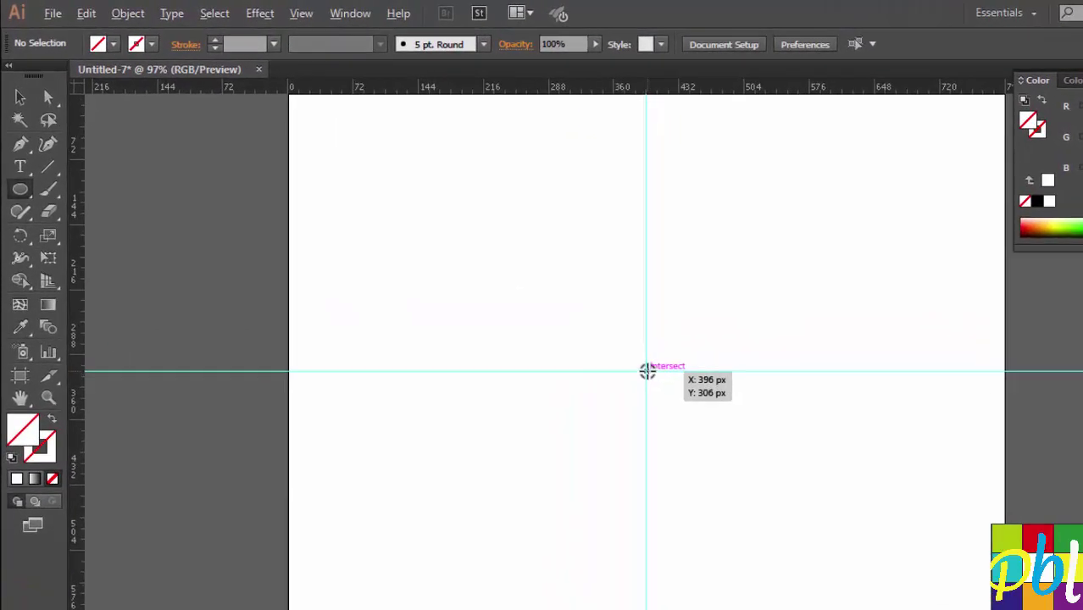
Step: Create a 450 px circle centred on the guide intersection
left_click(646, 371)
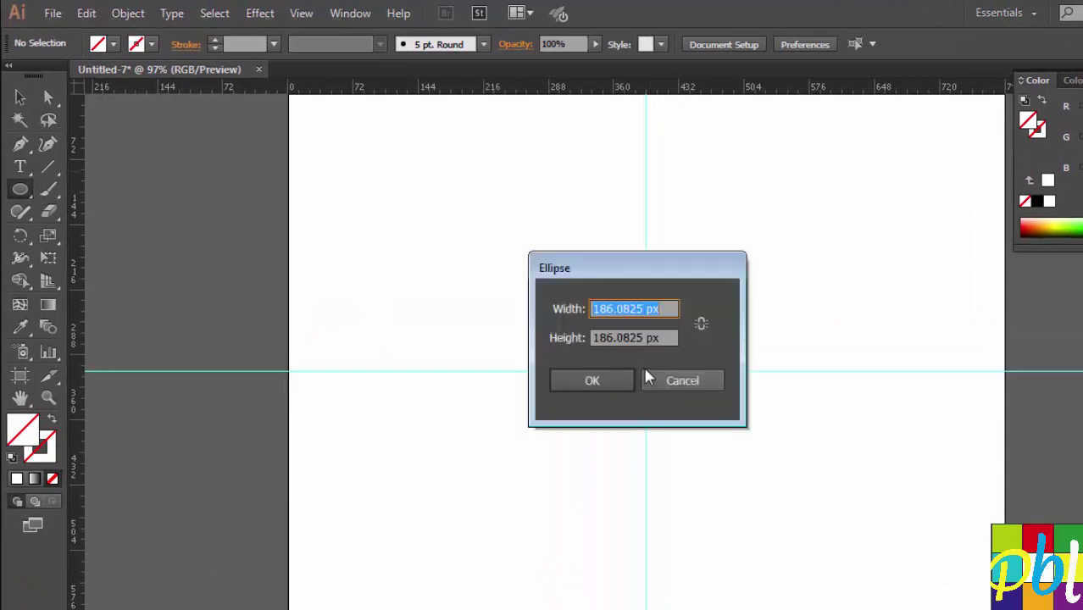
type("45")
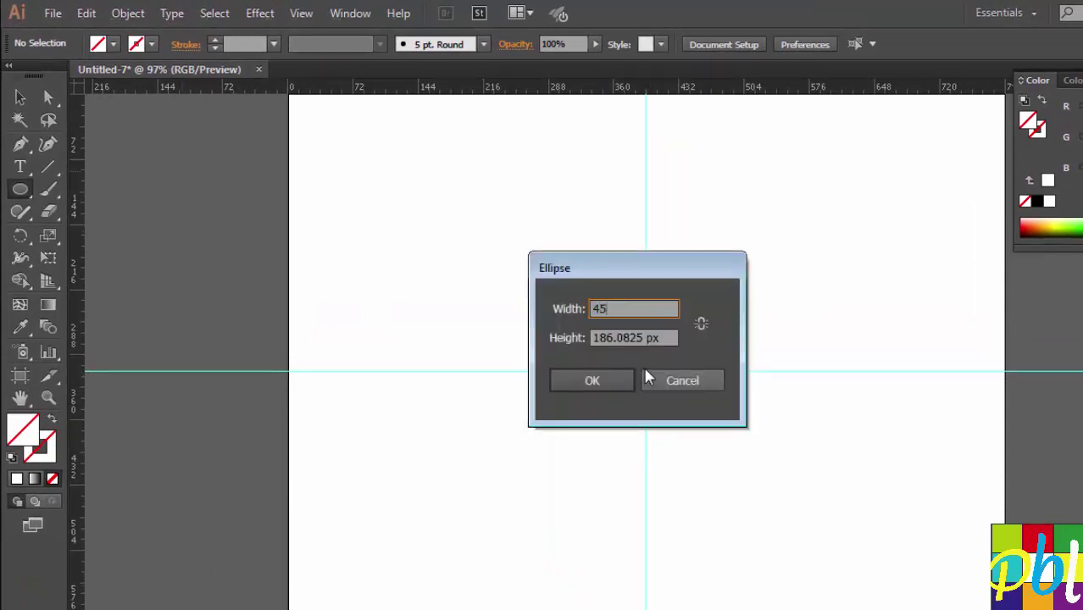
type("0")
left_click_drag(674, 339, 558, 337)
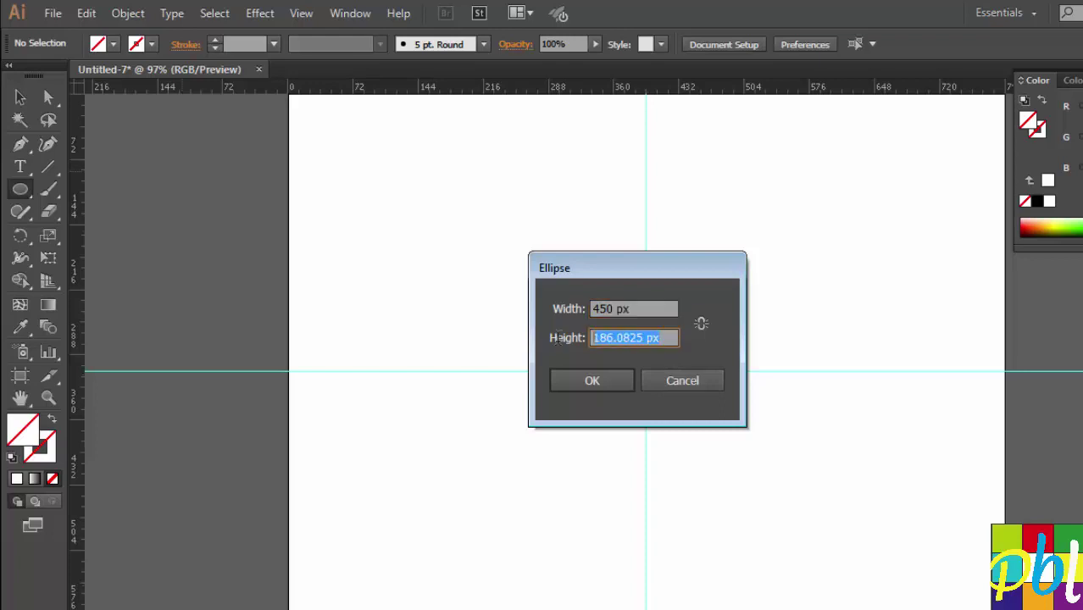
type("450")
left_click(612, 379)
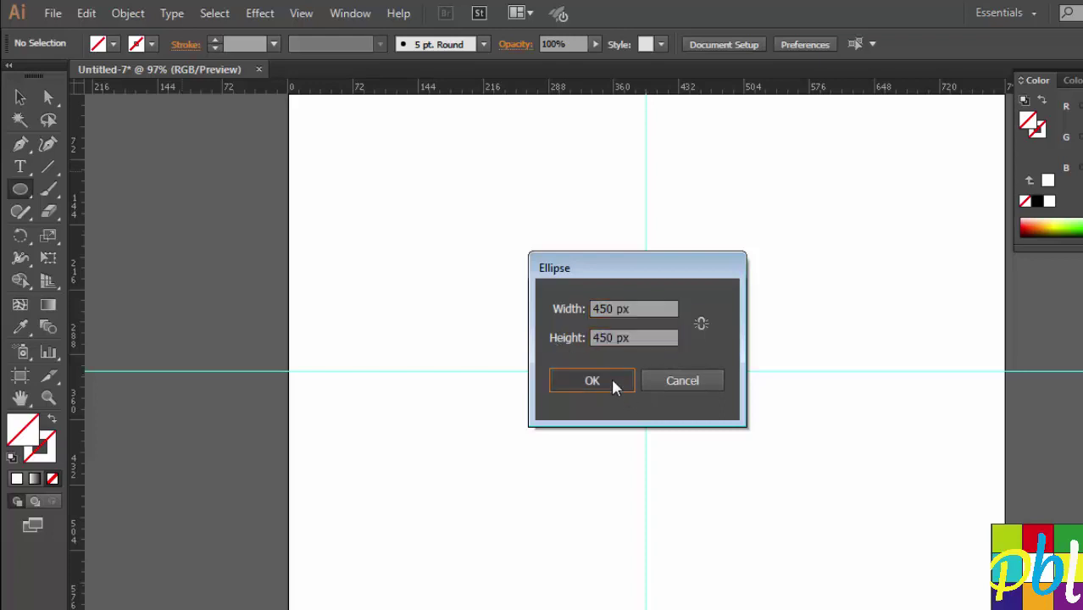
Step: Give the circle a white fill and a black 1 pt stroke
double_click(28, 439)
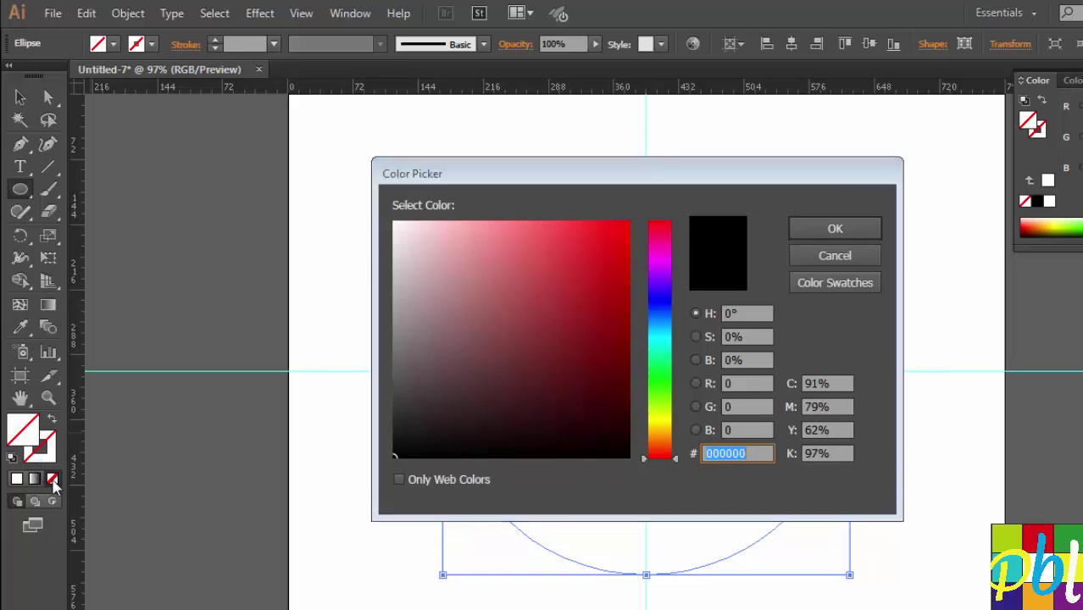
left_click(834, 229)
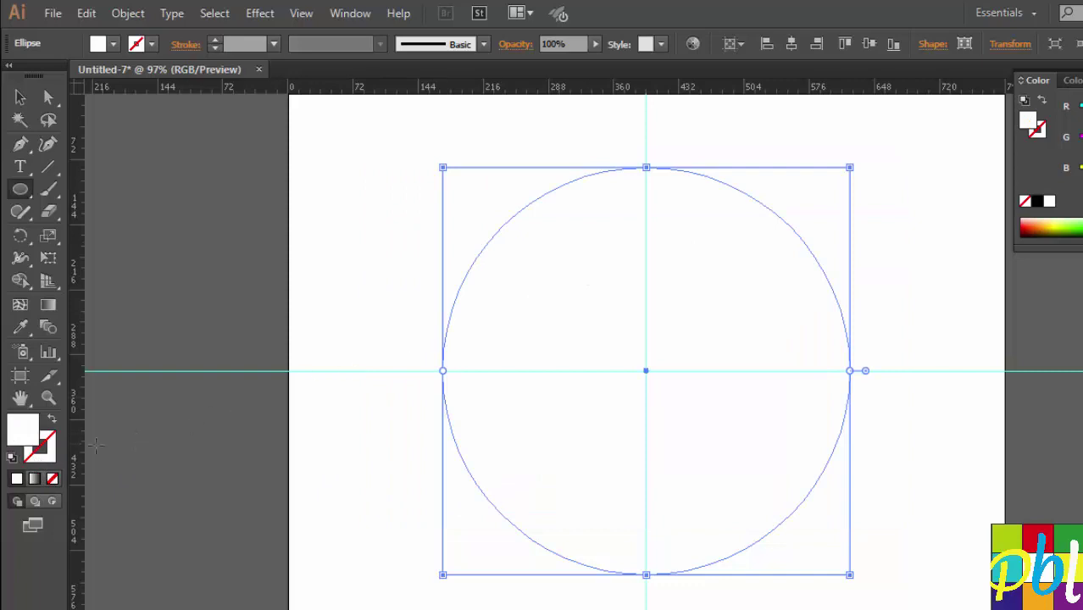
left_click(47, 442)
left_click(17, 478)
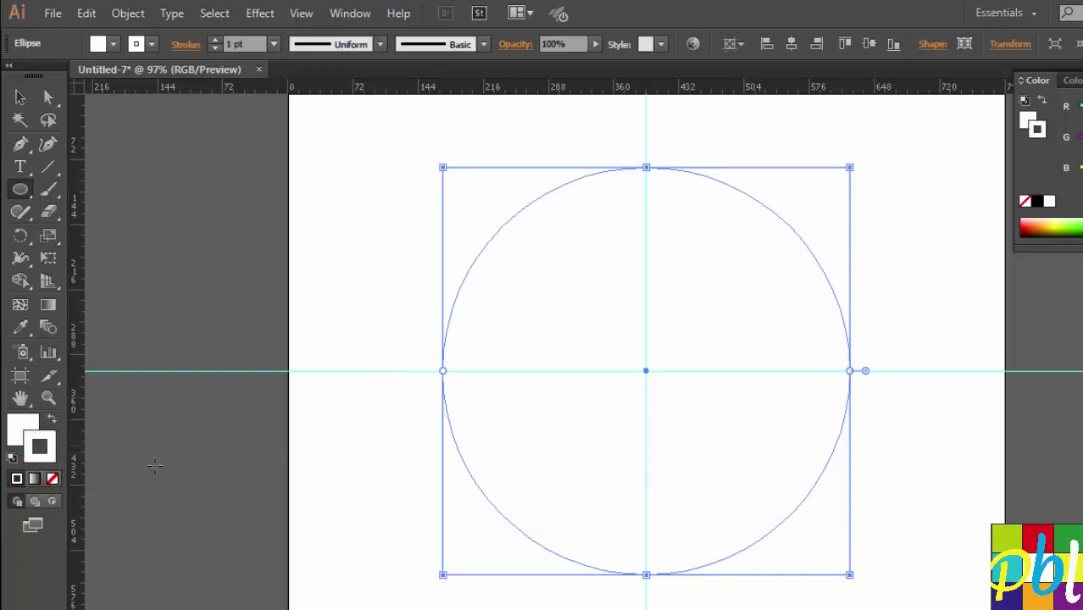
double_click(23, 433)
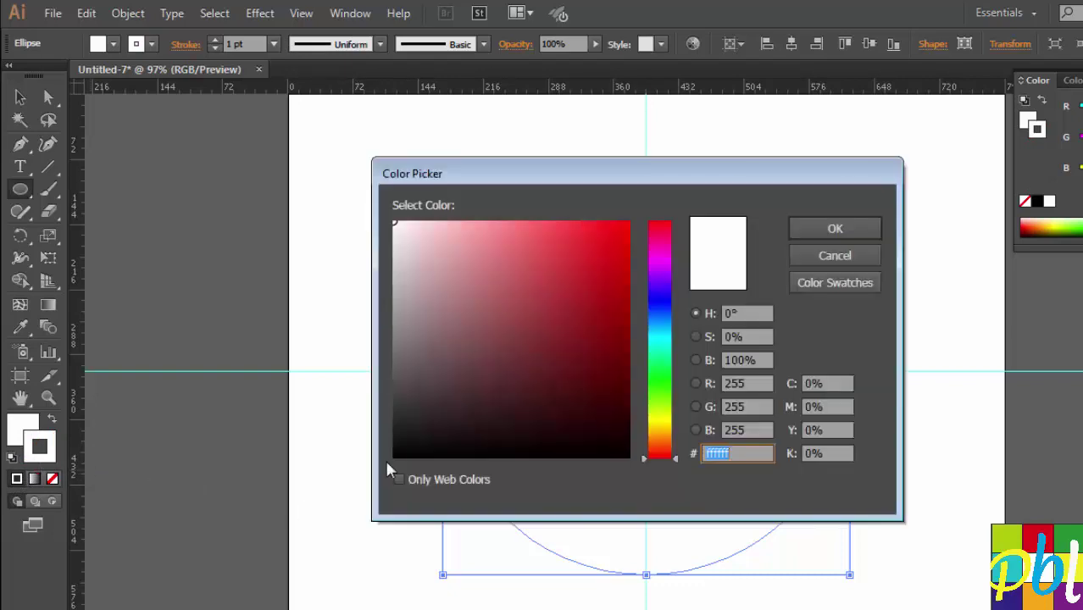
left_click(394, 451)
left_click(423, 437)
left_click(834, 228)
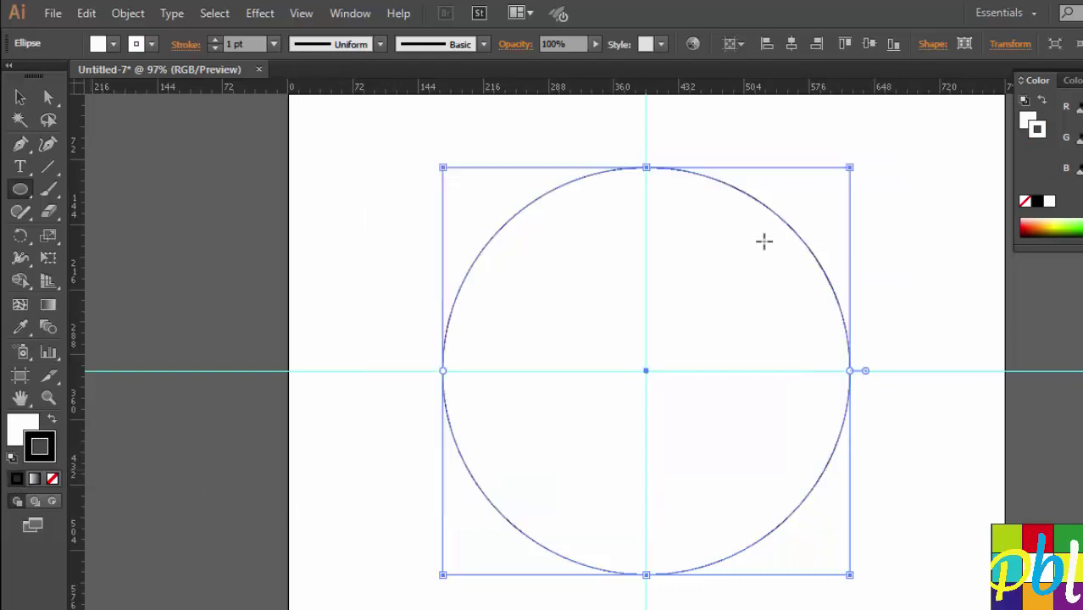
key("v")
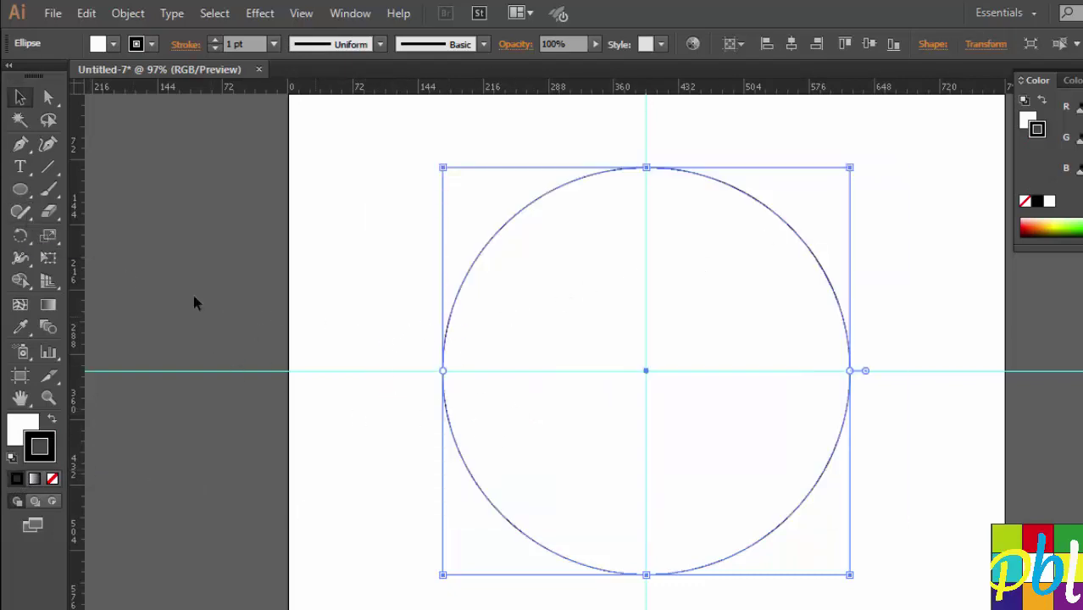
Step: Make a 40% uniformly scaled copy of the circle around its centre
left_click(49, 238)
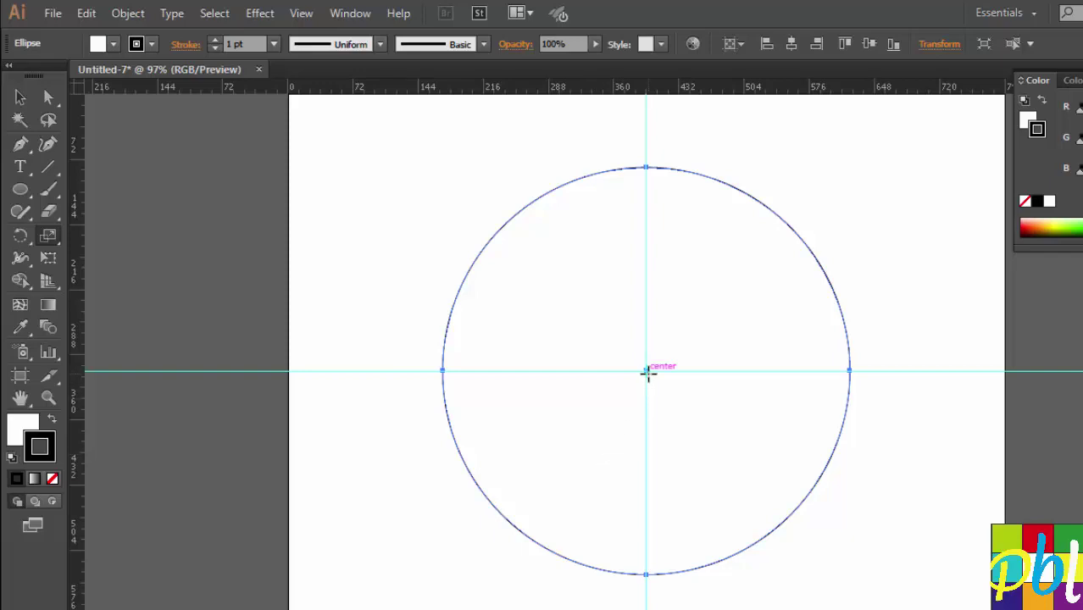
key("alt")
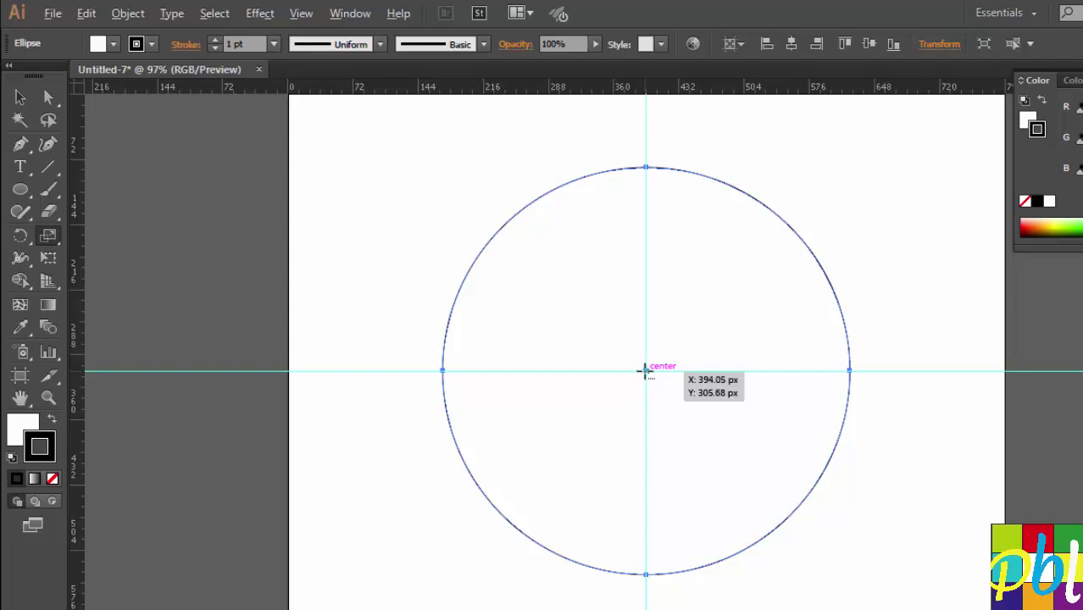
left_click(645, 370, "alt")
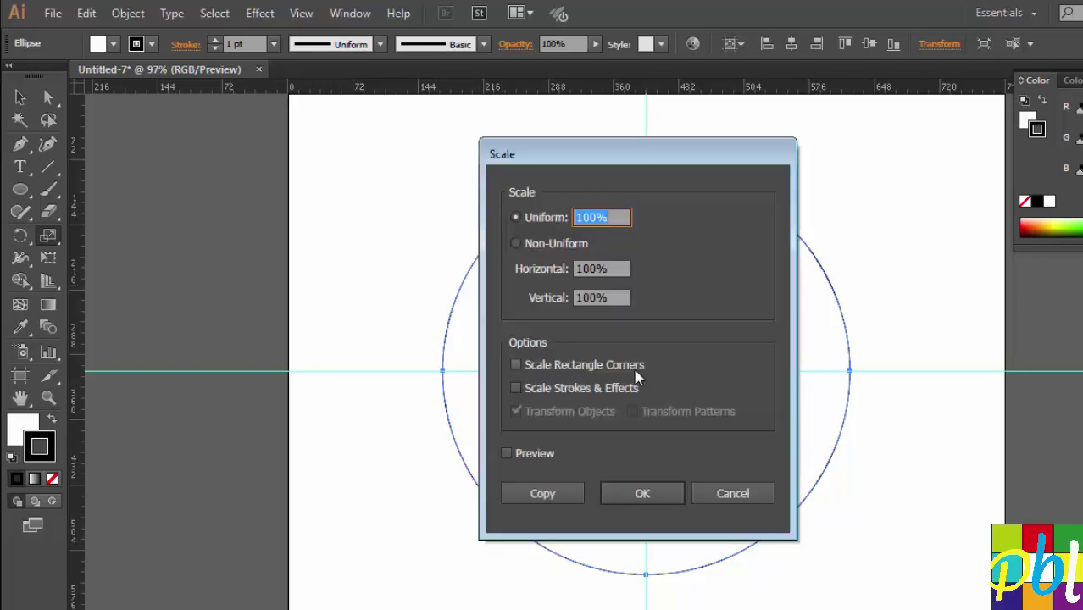
type("40")
left_click(558, 493)
left_click(22, 102)
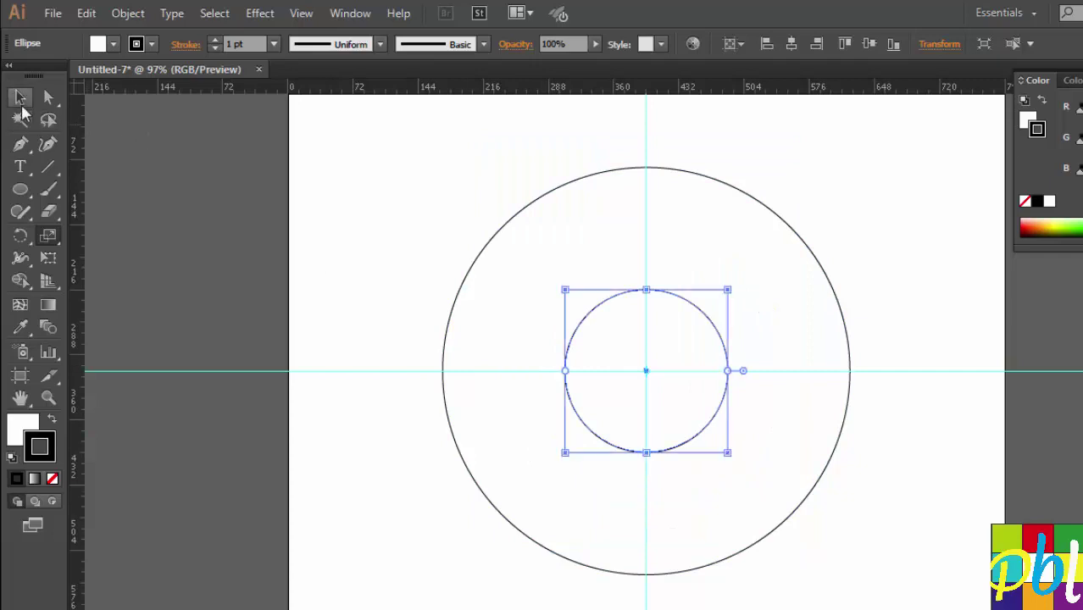
left_click_drag(375, 184, 865, 514)
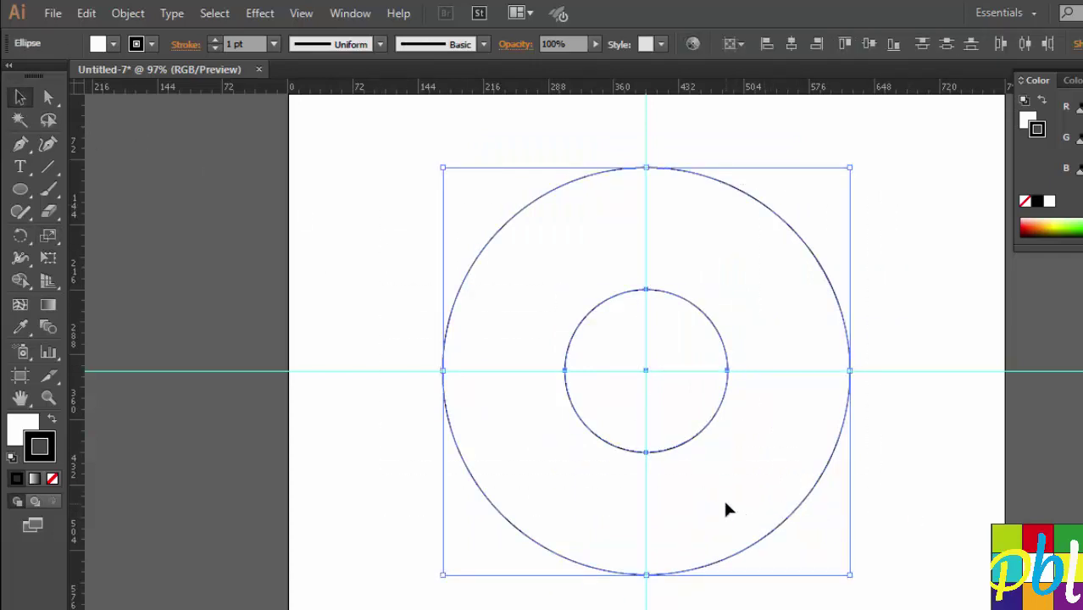
left_click(355, 299)
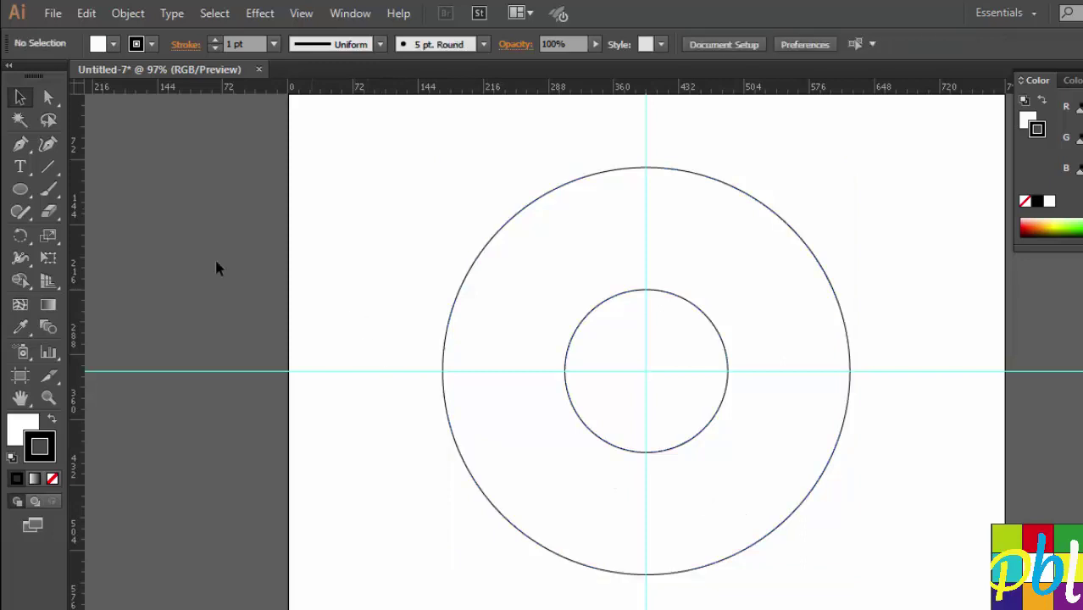
Step: Draw a horizontal line starting at the inner circle's top anchor
left_click(48, 169)
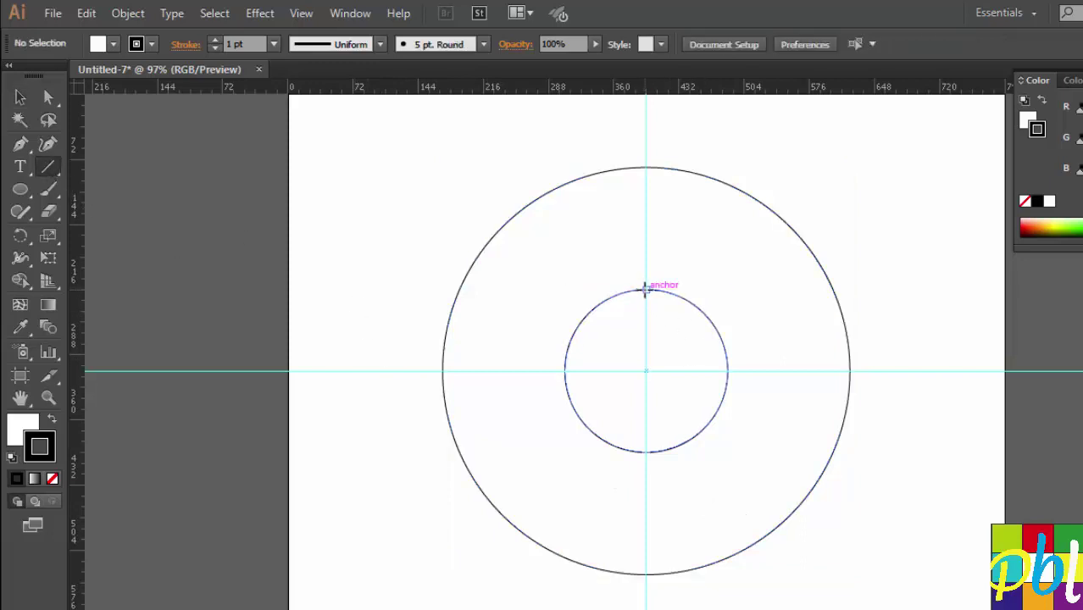
left_click_drag(645, 290, 645, 290)
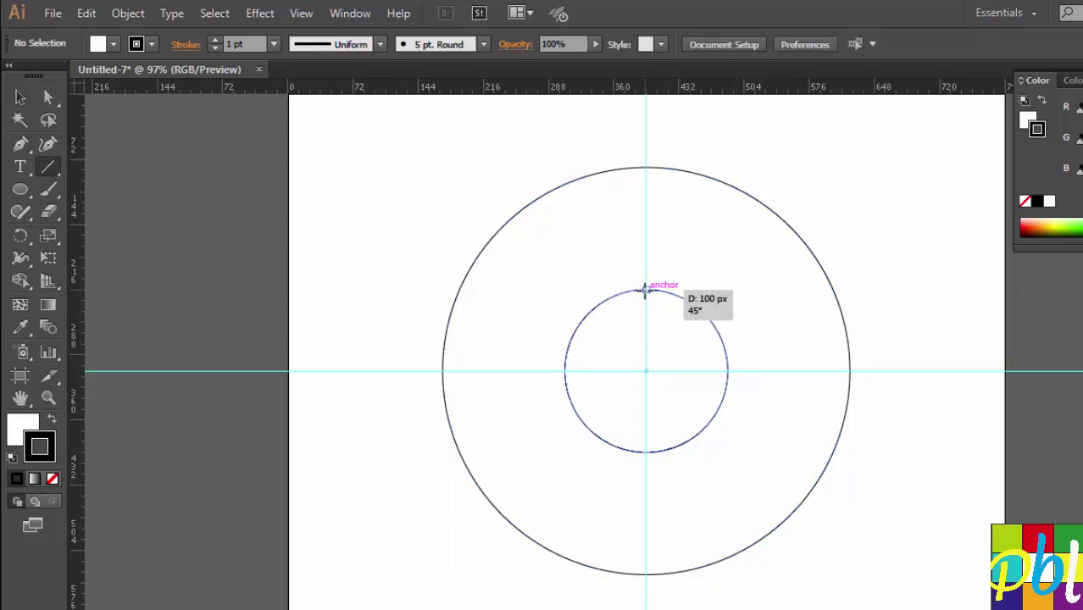
left_click_drag(645, 290, 927, 290)
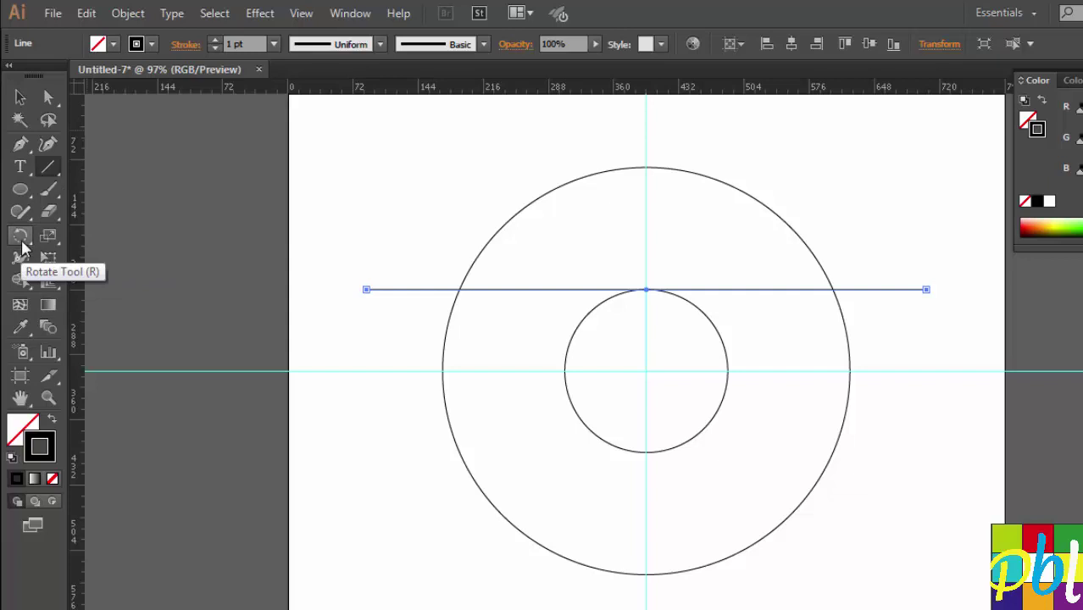
Step: Add a copy of the line rotated 120° around the circles' centre
left_click(21, 237)
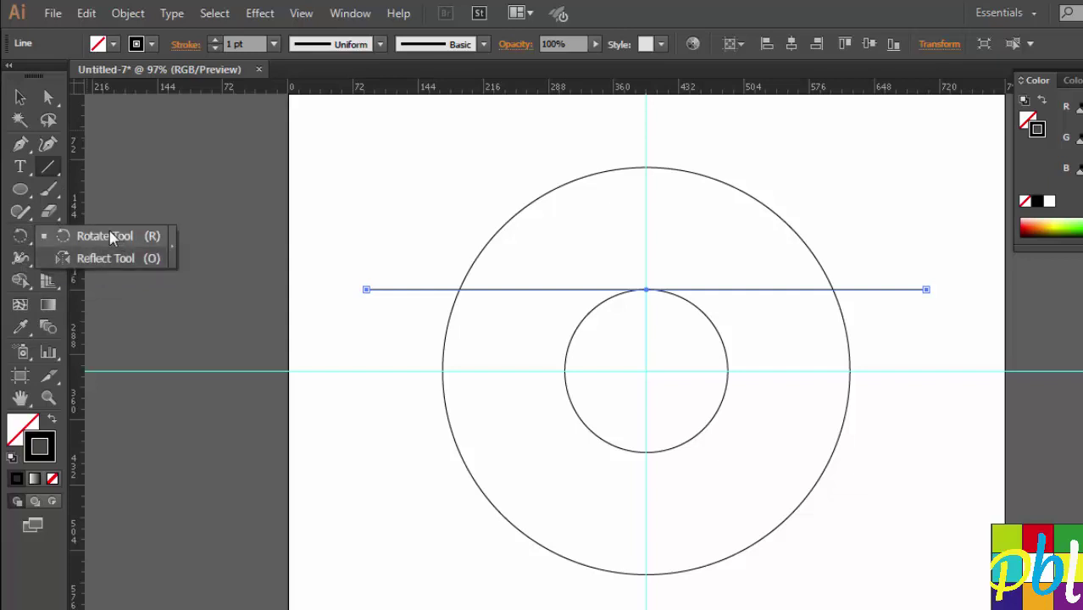
left_click(110, 236)
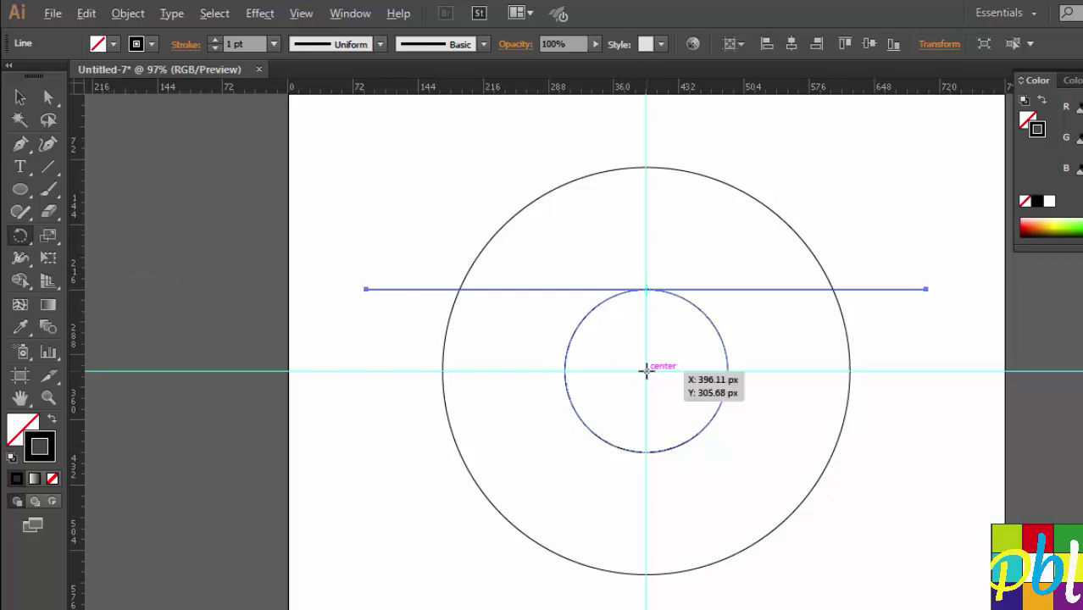
left_click(646, 370, "alt")
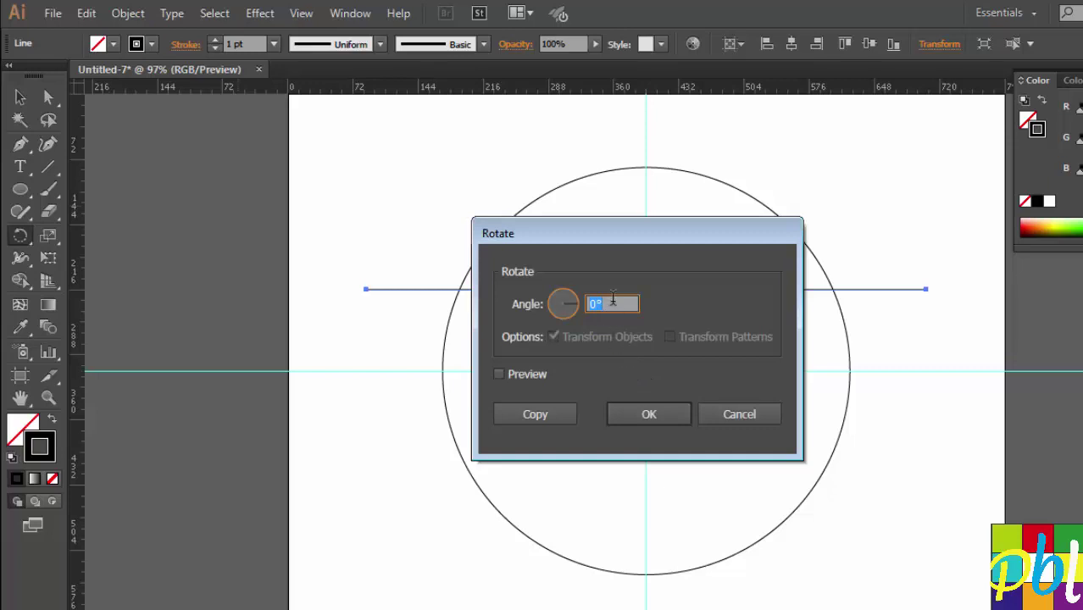
type("120")
left_click(520, 374)
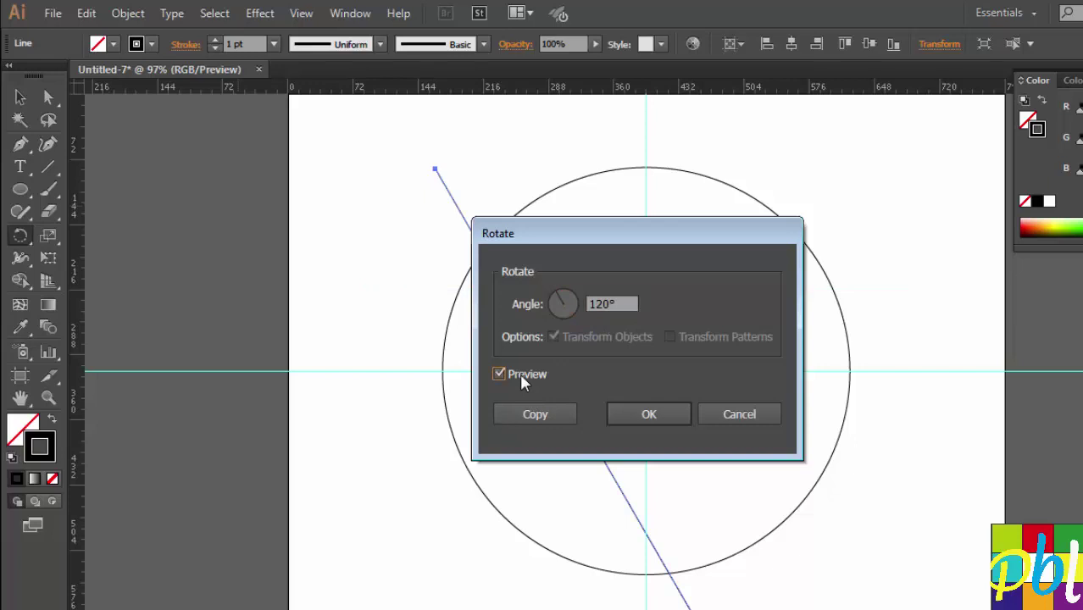
left_click(521, 377)
left_click(520, 374)
left_click(520, 374)
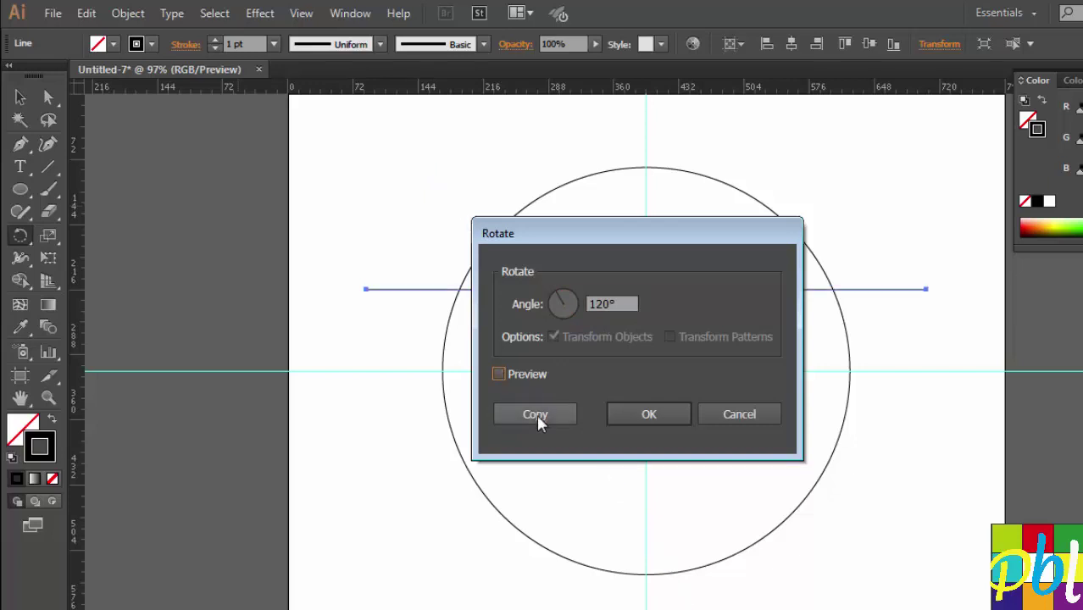
left_click(537, 416)
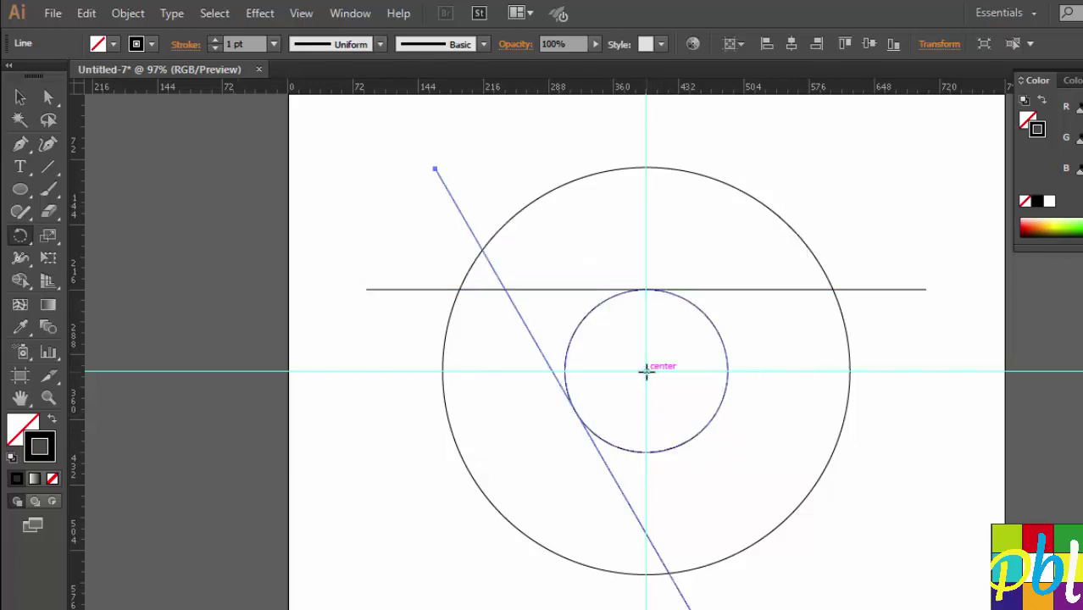
Step: Add a second copy rotated another 120°, then select all the artwork
left_click(646, 369, "alt")
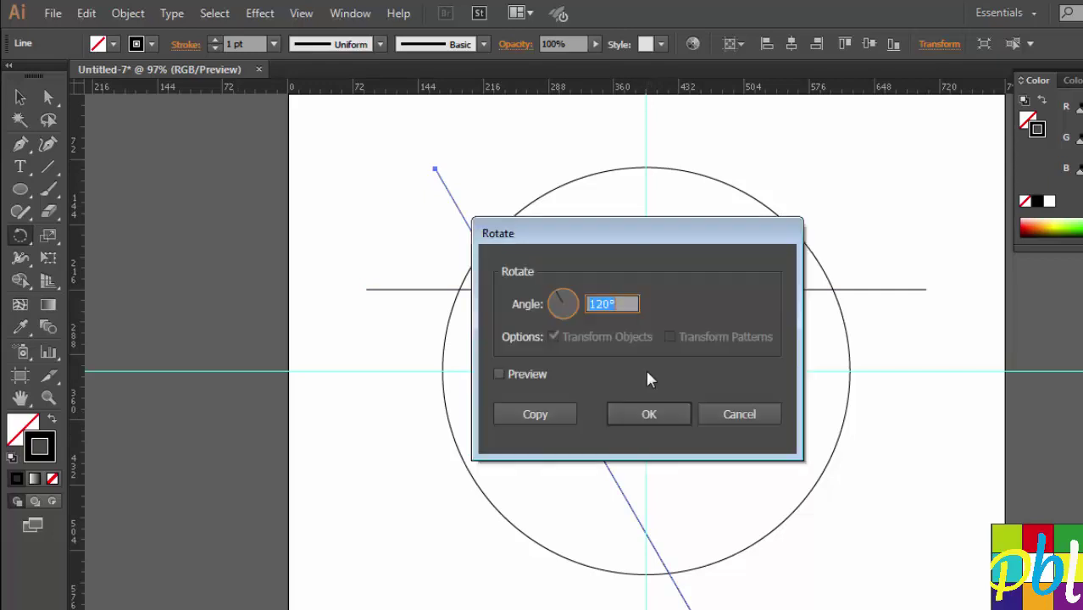
left_click(549, 416)
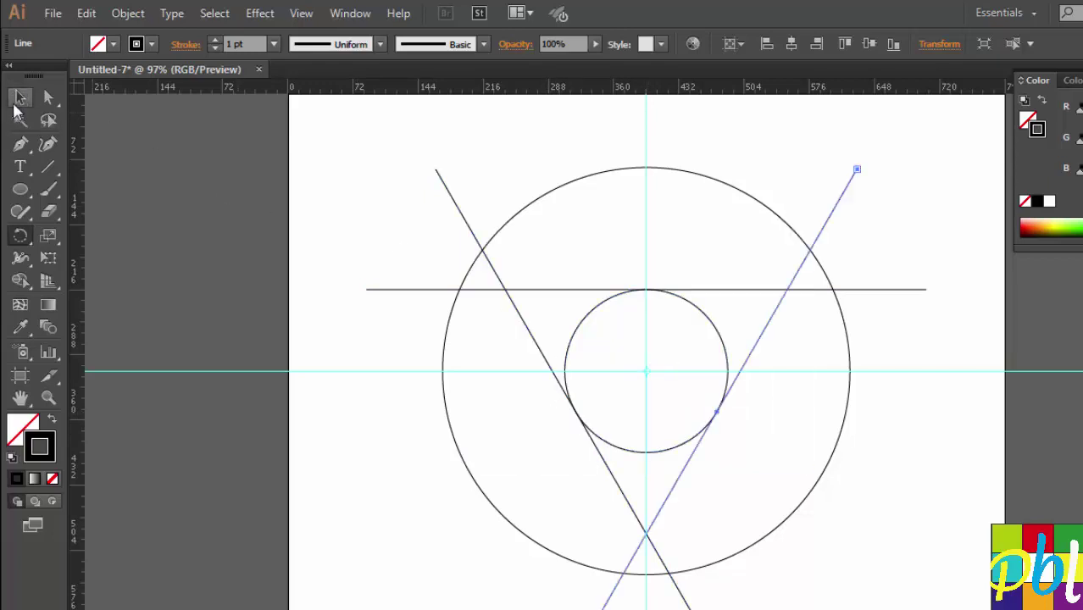
left_click(21, 96)
mouse_move(359, 162)
left_mouse_down()
mouse_move(795, 498)
mouse_move(853, 565)
left_mouse_up()
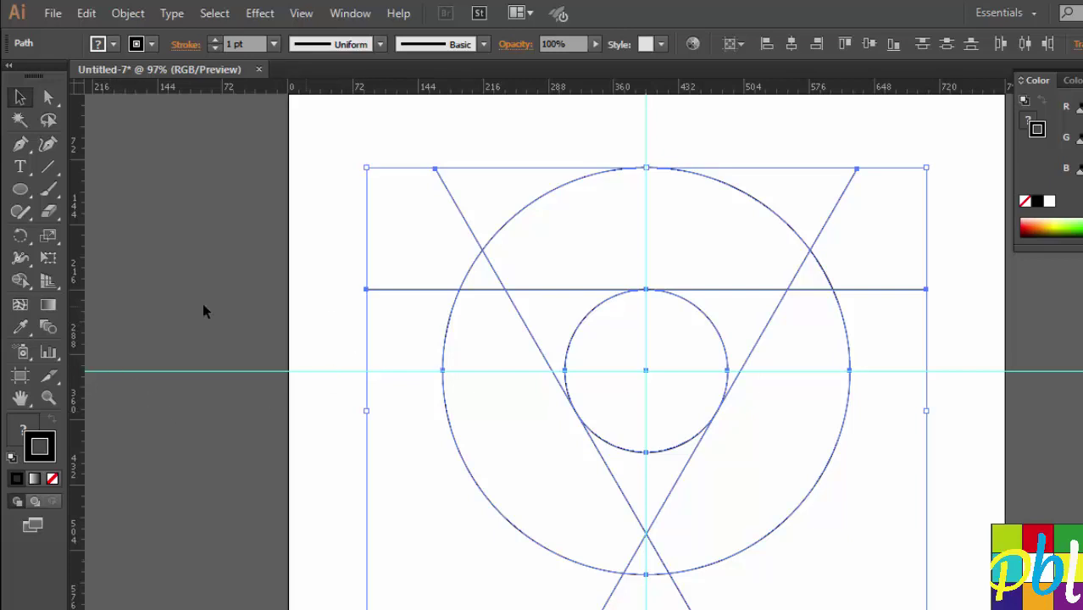
Step: Merge each triangle with its adjacent ring region using the Shape Builder tool
left_click(21, 279)
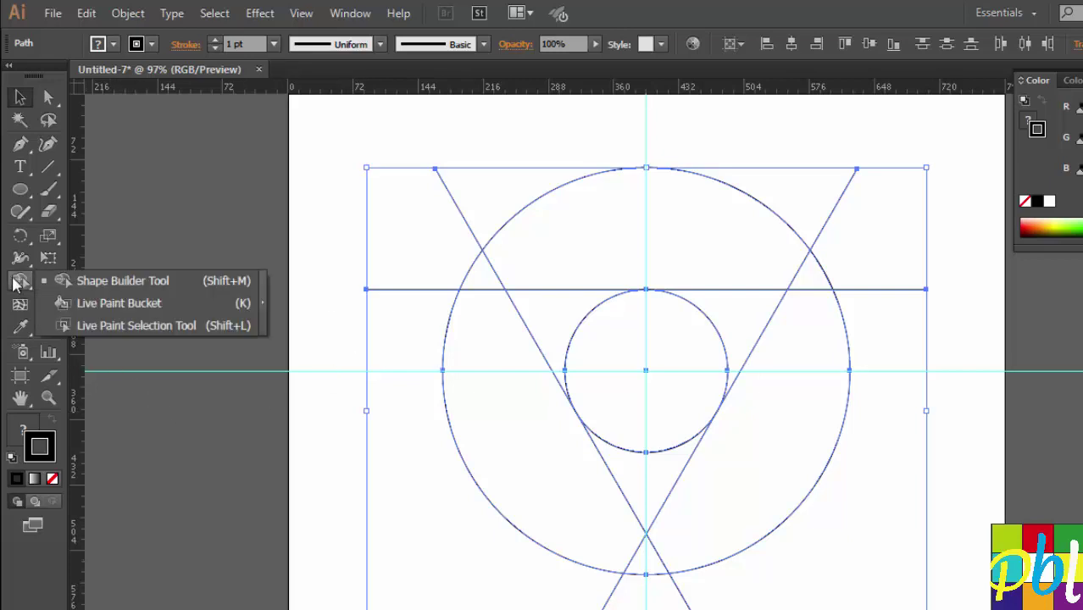
left_click(121, 282)
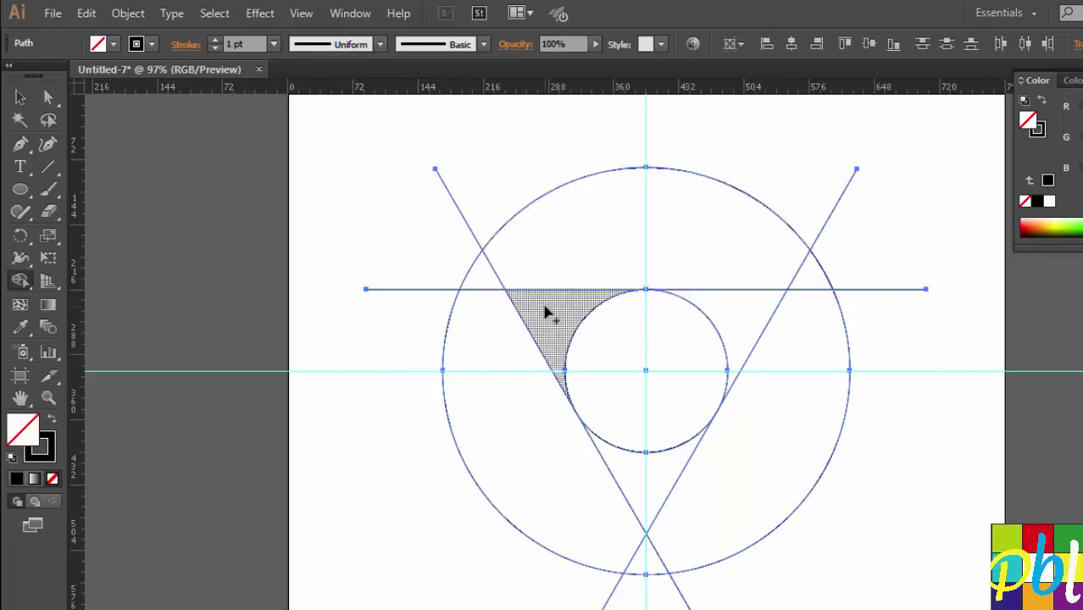
mouse_move(545, 313)
left_mouse_down()
mouse_move(782, 321)
mouse_move(788, 513)
mouse_move(760, 519)
left_mouse_up()
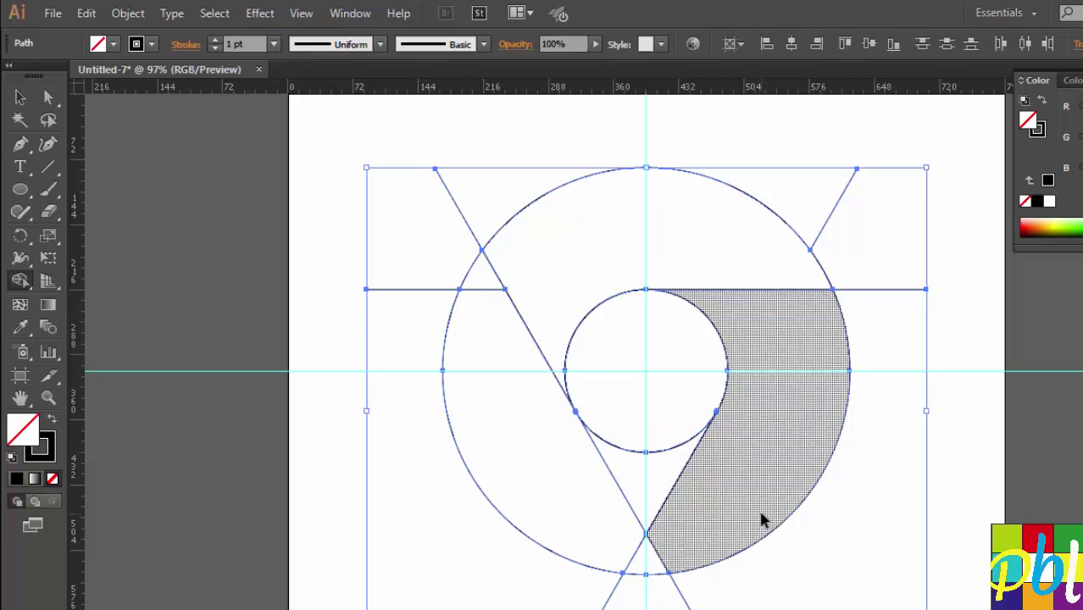
mouse_move(739, 321)
left_mouse_down()
mouse_move(747, 473)
mouse_move(653, 567)
left_mouse_up()
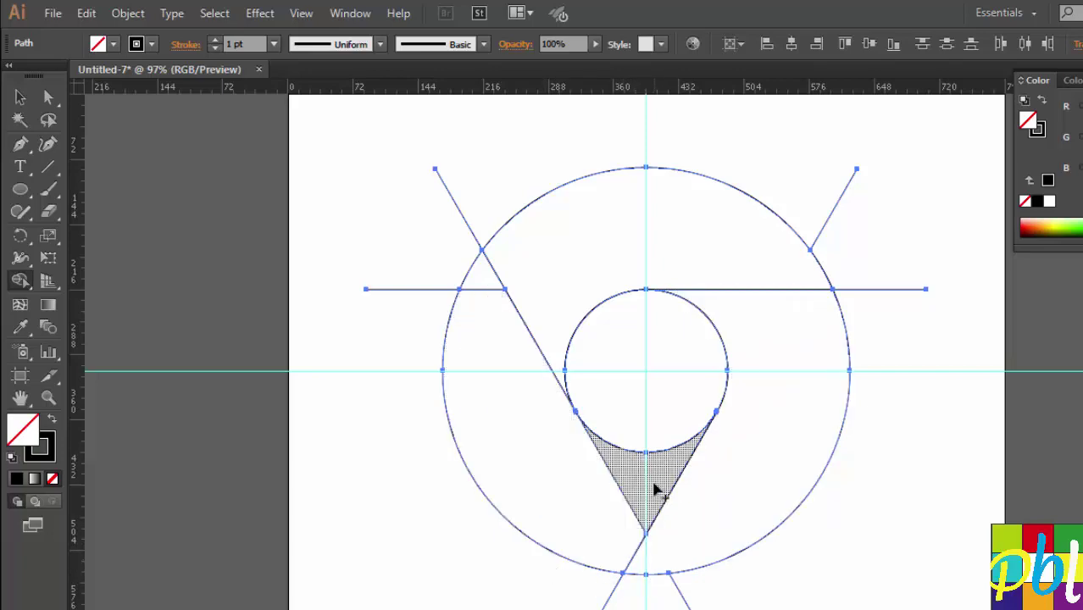
left_click_drag(654, 490, 482, 285)
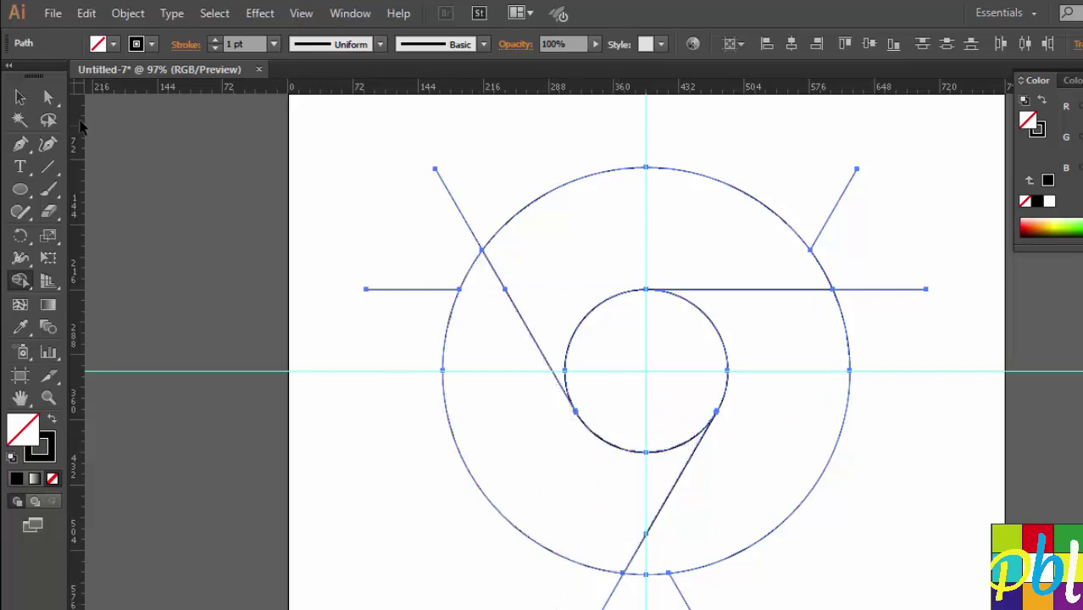
Step: Delete the stray line overhangs on the left and top-left of the ring
left_click(20, 97)
key("ctrl+a")
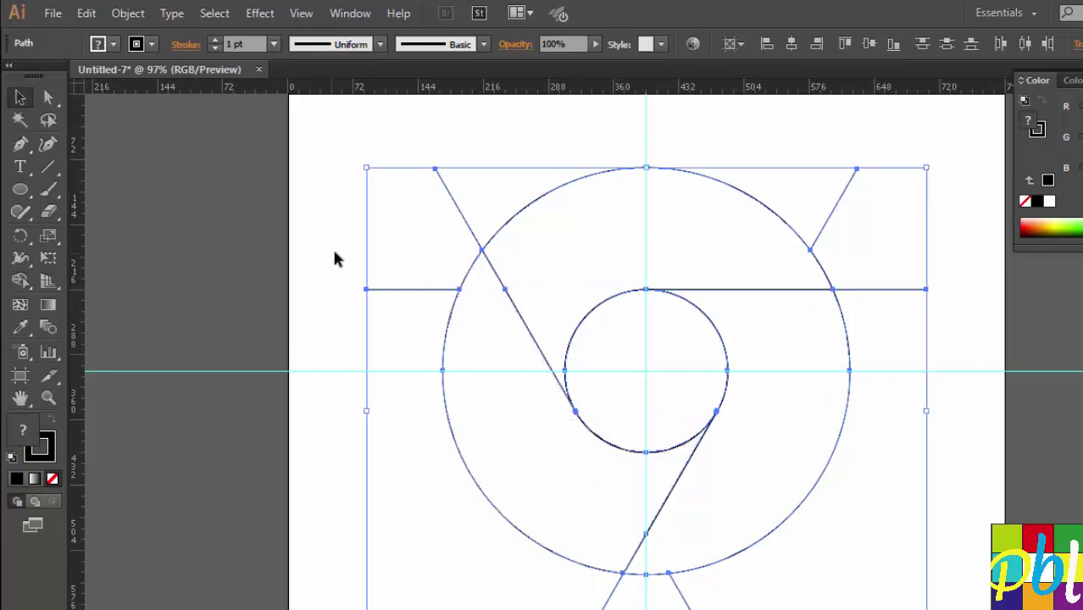
left_click(334, 251)
left_click_drag(398, 323, 398, 326)
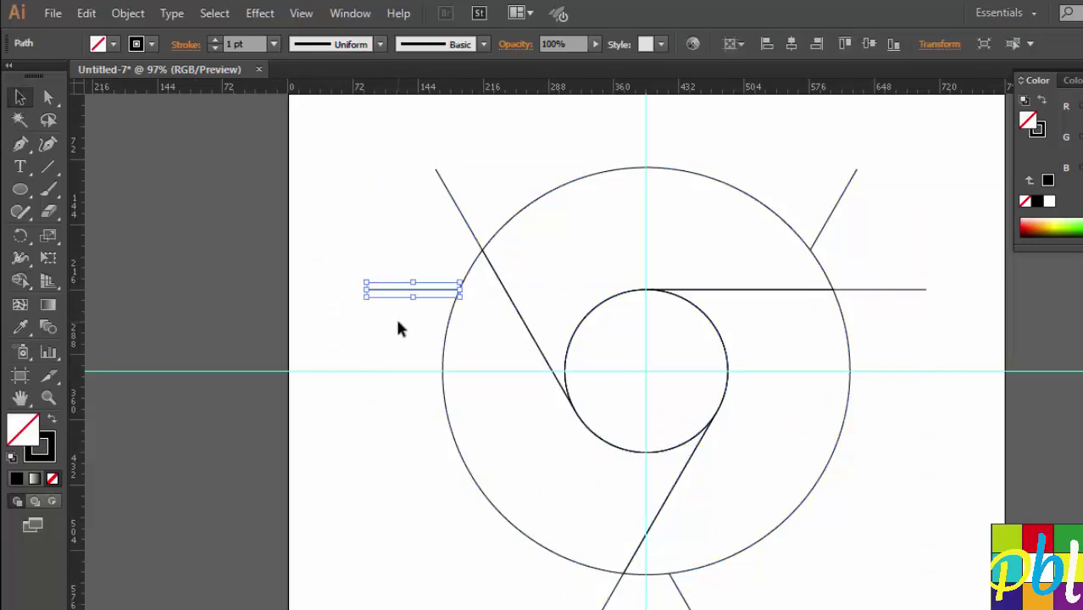
key("Delete")
left_click_drag(474, 174, 395, 226)
key("Delete")
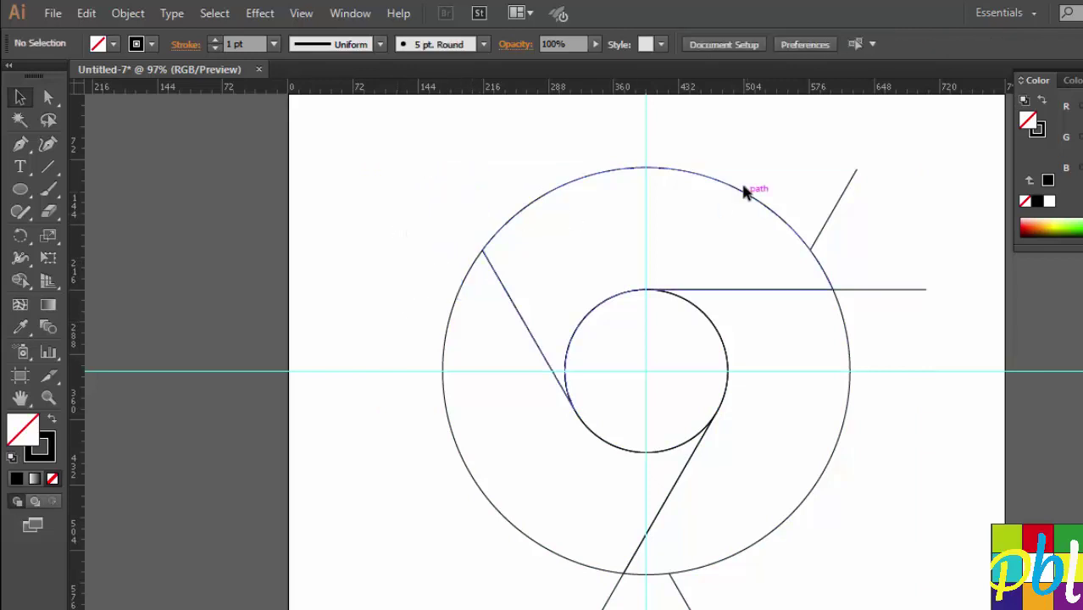
left_click_drag(814, 169, 912, 249)
key("Delete")
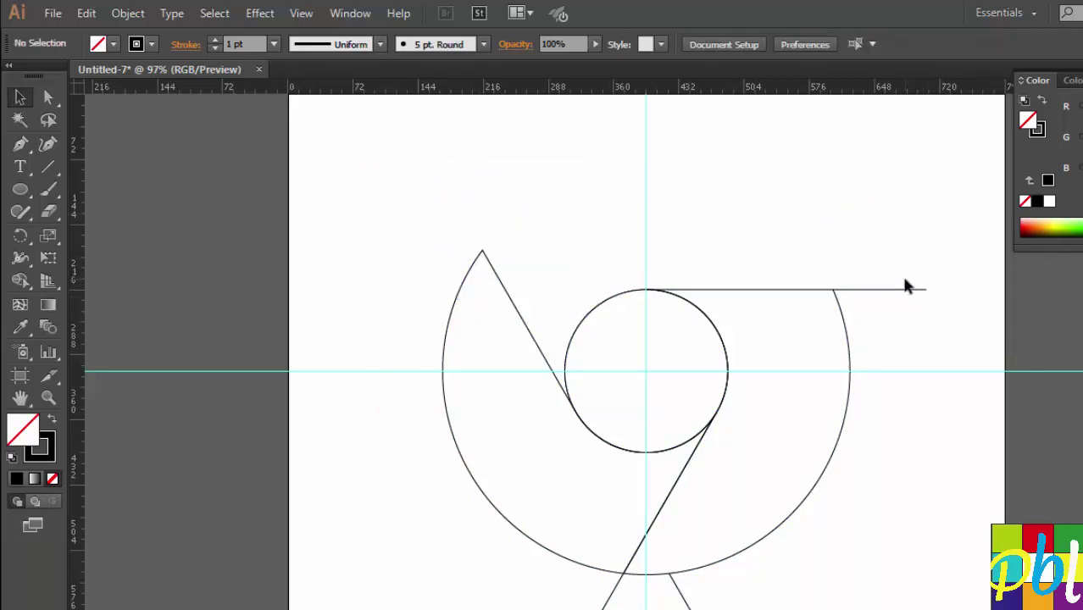
key("ctrl+z")
left_click(920, 218)
Step: Delete the remaining line overhangs at the top-right, right and bottom of the ring
mouse_move(851, 158)
left_mouse_down()
mouse_move(896, 197)
mouse_move(907, 299)
left_mouse_up()
key("Delete")
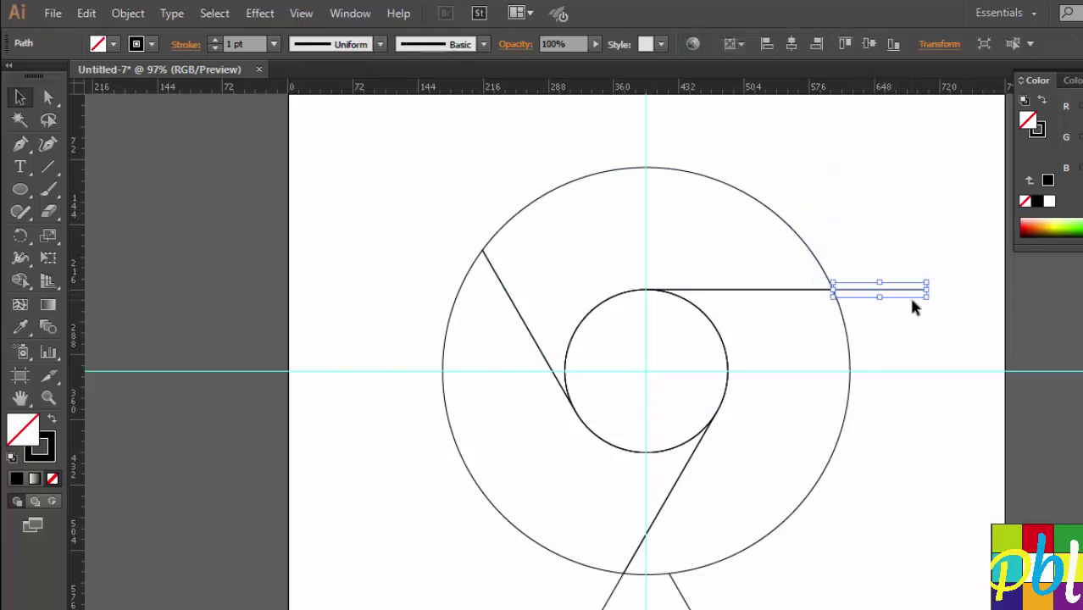
key("Delete")
left_click_drag(717, 570, 668, 609)
key("Delete")
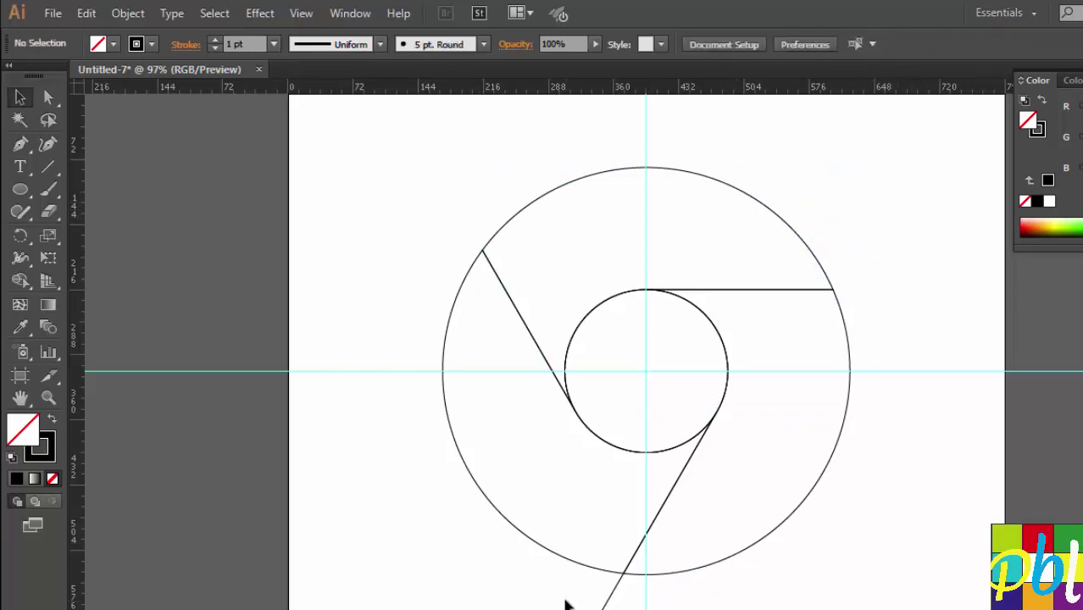
left_click_drag(566, 602, 658, 609)
key("Delete")
left_click_drag(488, 135, 779, 203)
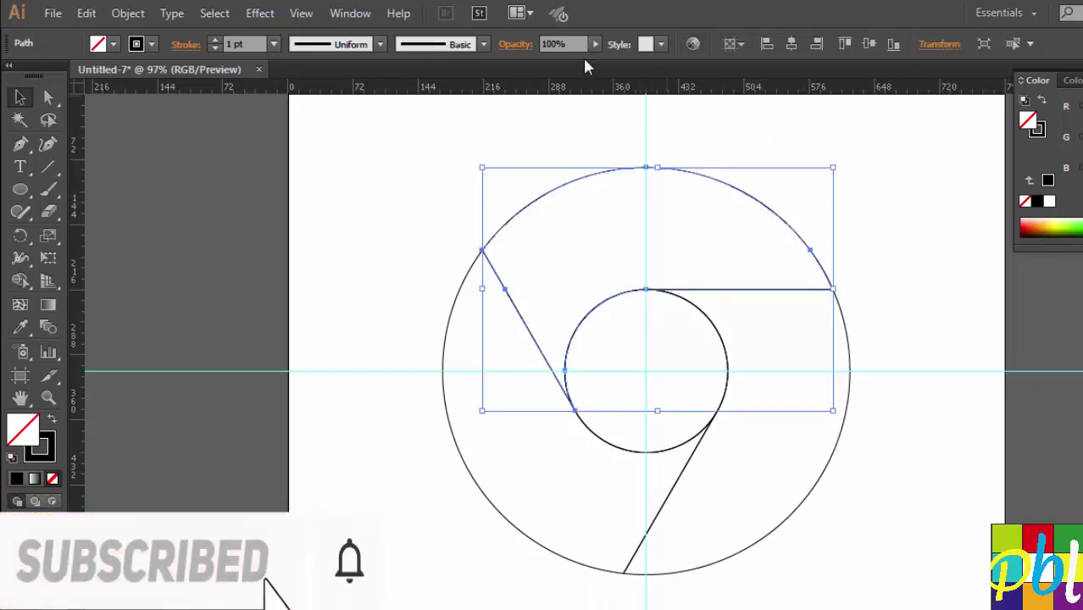
left_click(890, 219)
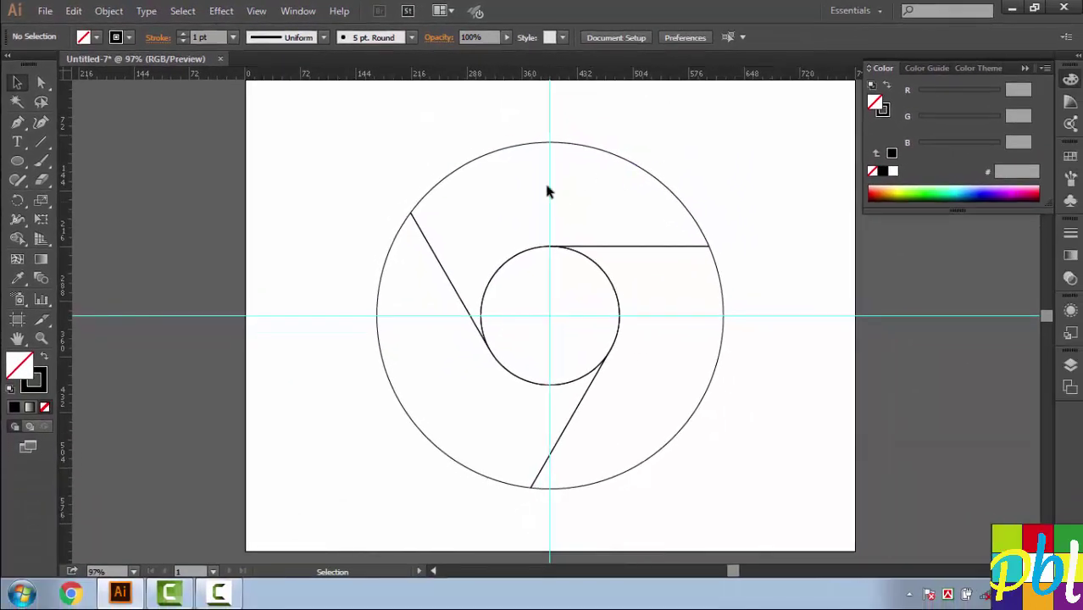
Step: Fill the top ring segment red and the lower-right segment yellow from the Swatches panel
left_click(283, 11)
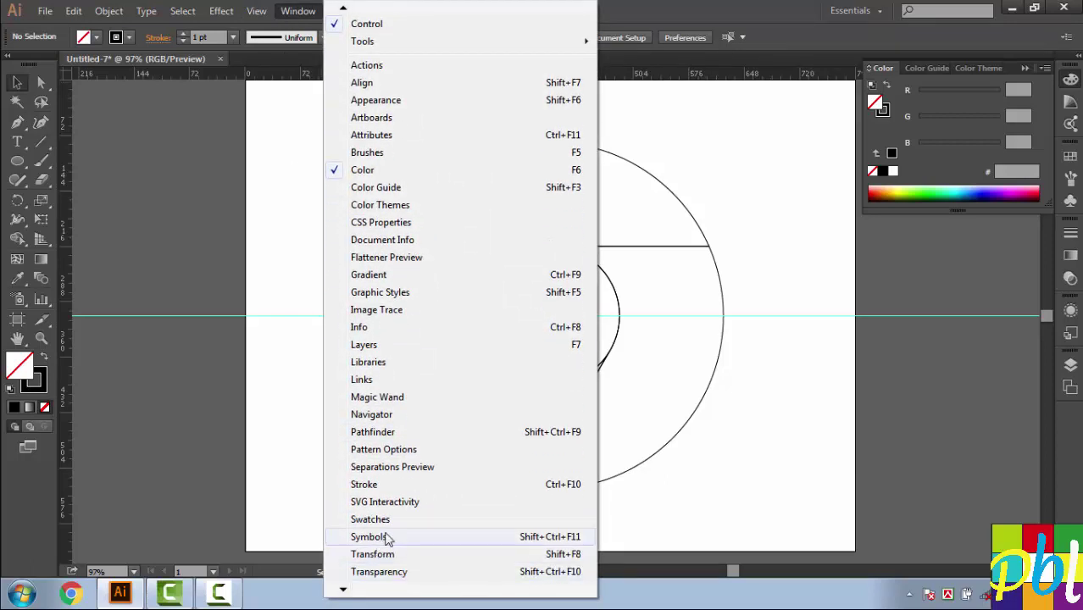
left_click(373, 520)
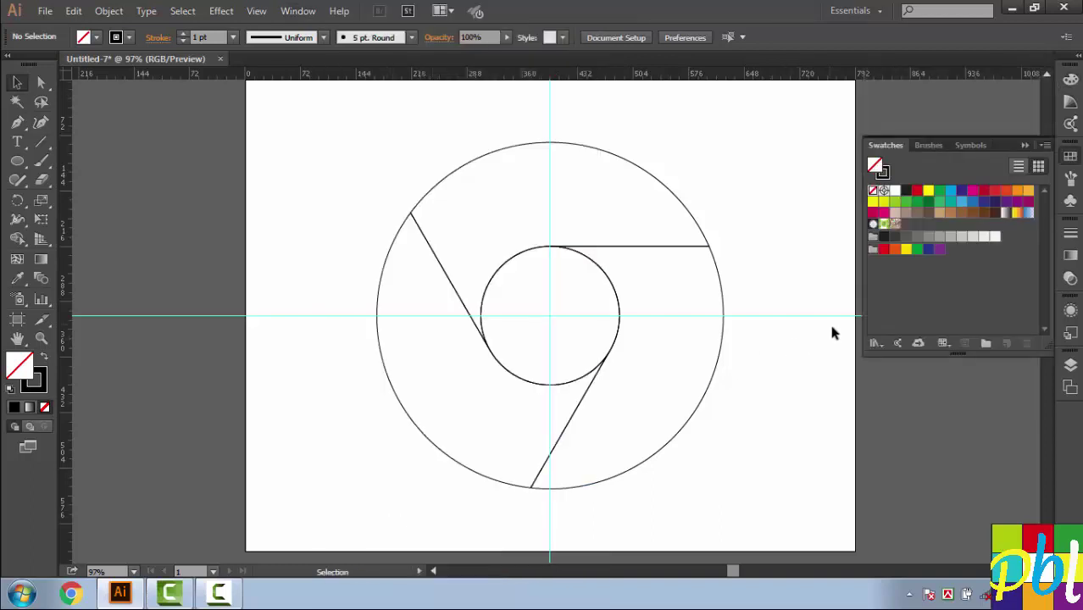
left_click(594, 148)
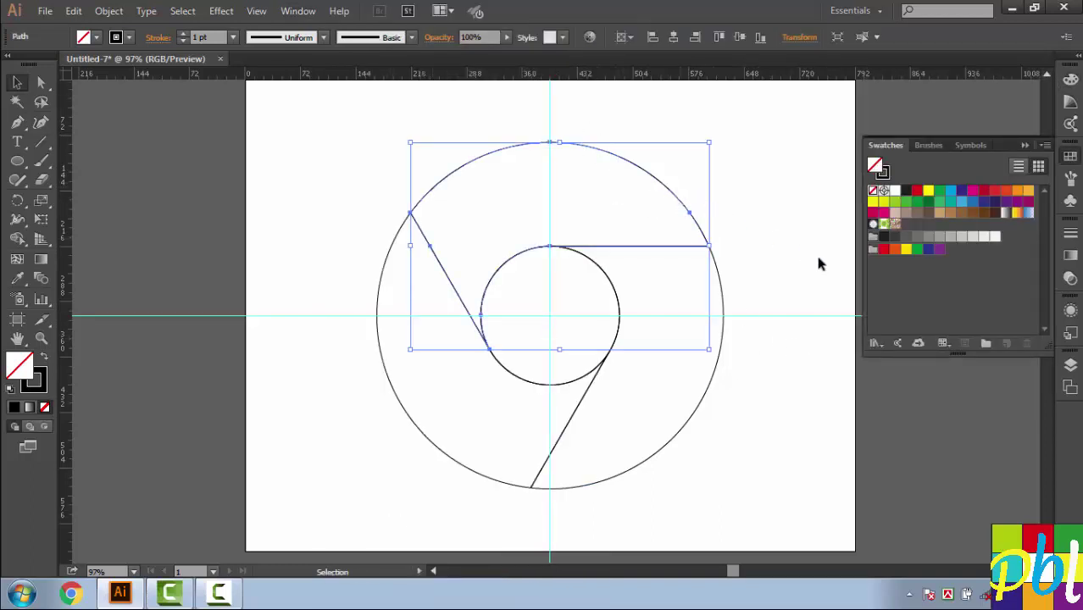
left_click(886, 250)
left_click(700, 400)
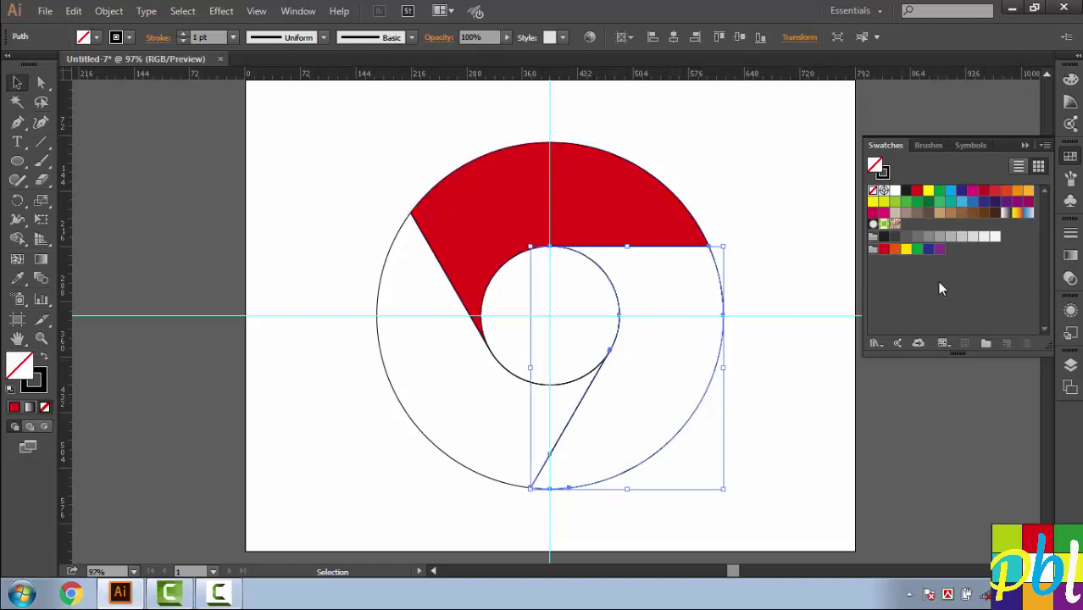
left_click(905, 249)
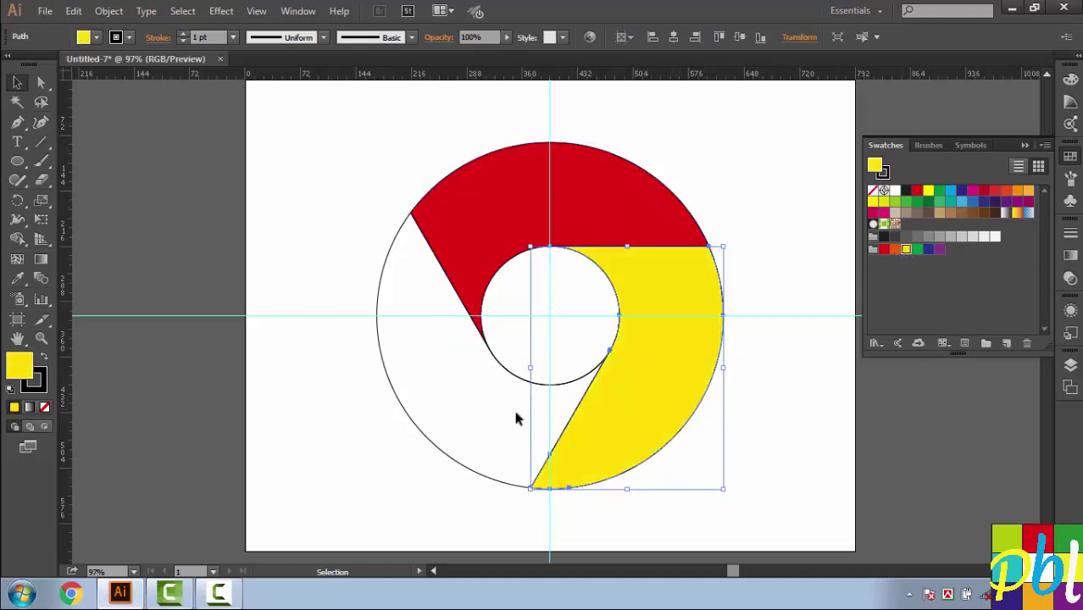
Step: Fill the left ring segment green
left_click_drag(346, 319, 487, 408)
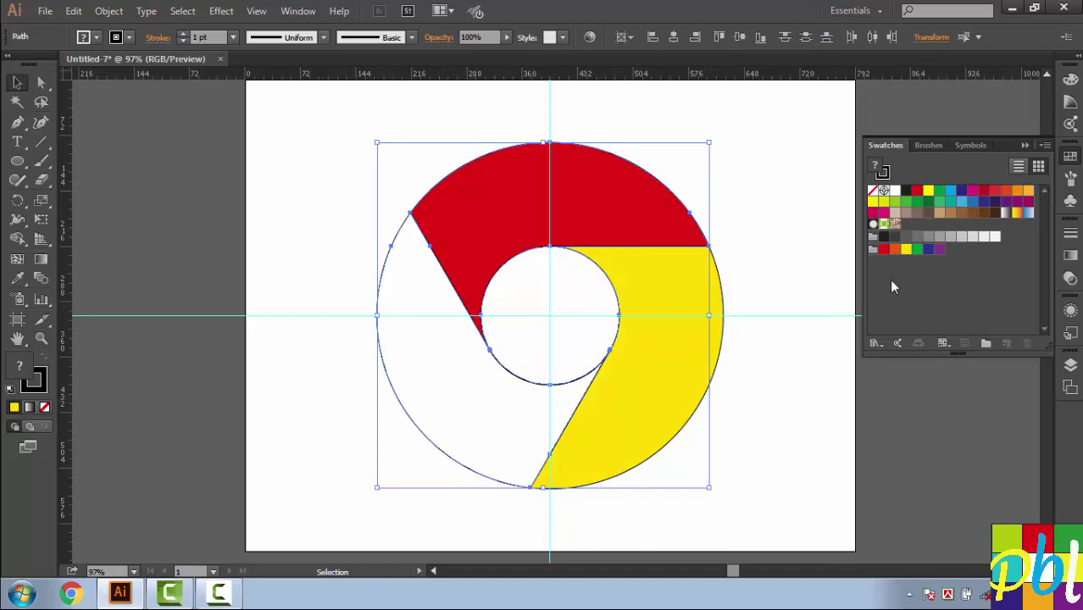
left_click_drag(339, 342, 449, 398)
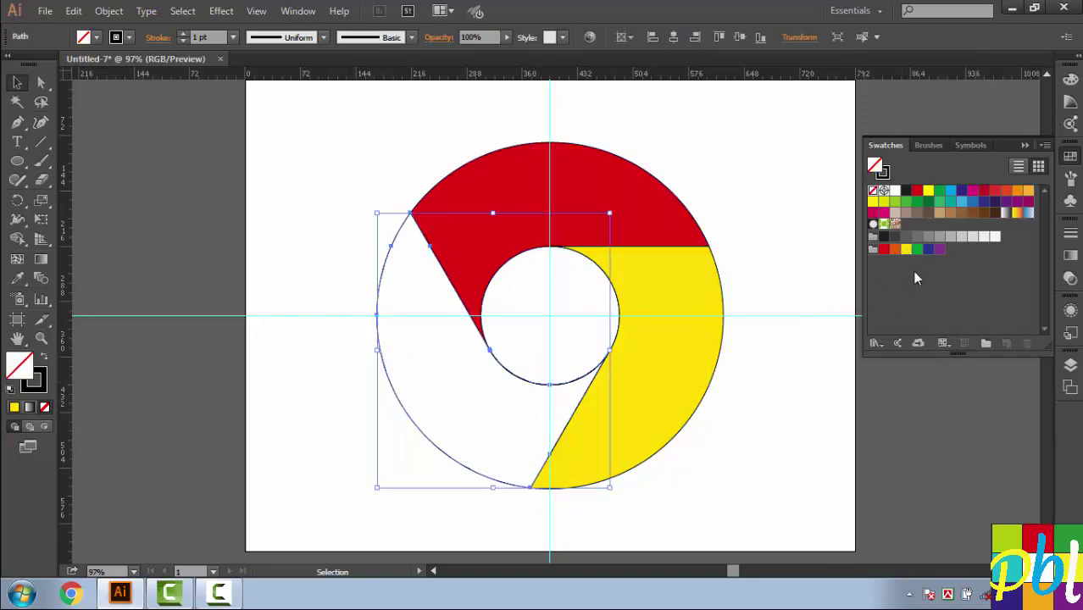
left_click(917, 249)
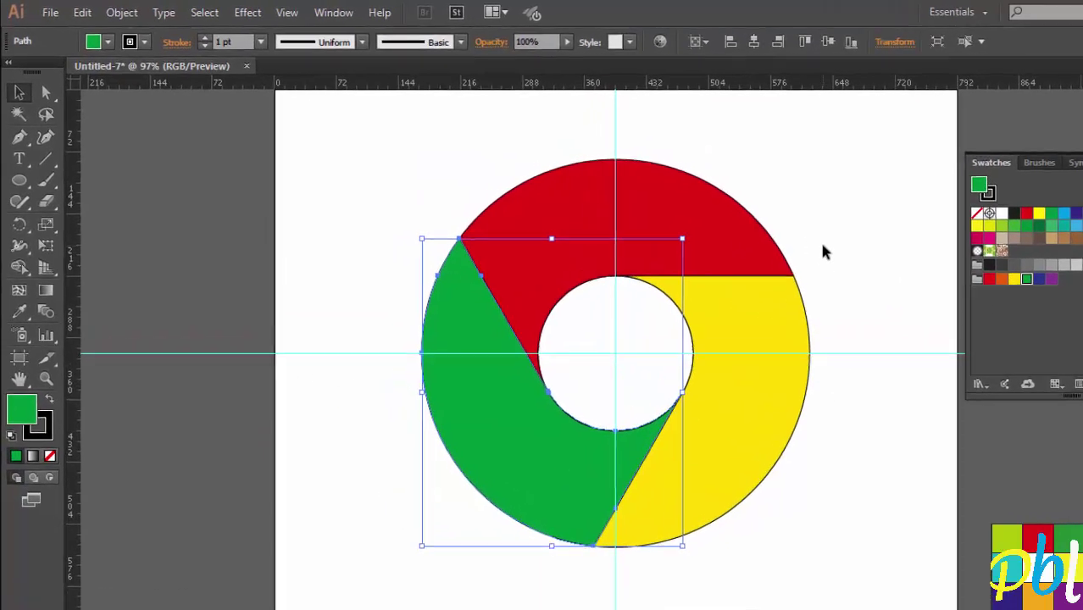
left_click(421, 269)
left_click_drag(411, 227, 966, 570)
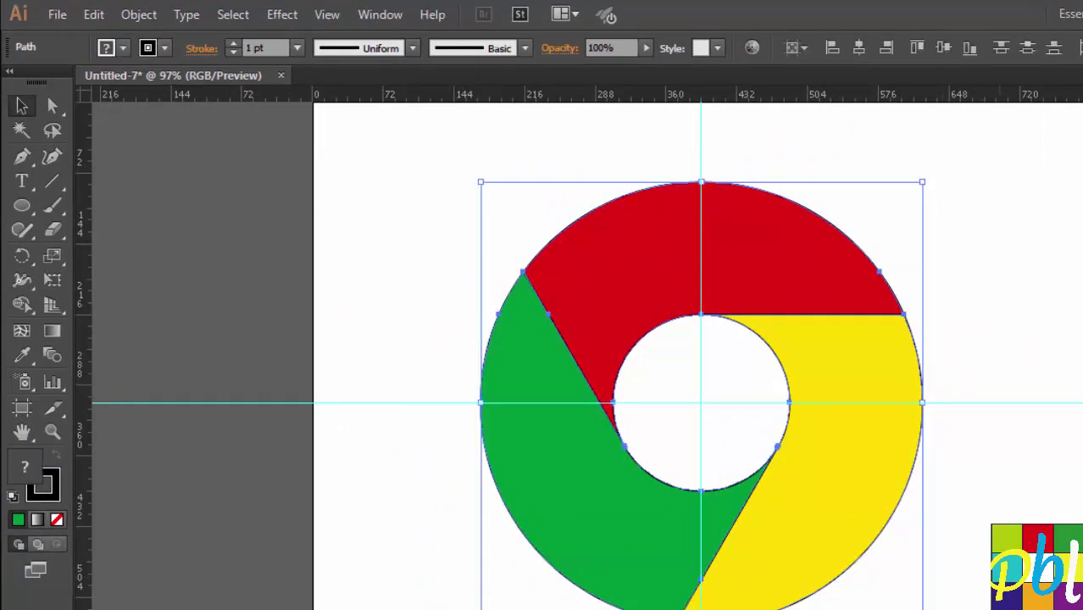
left_click(983, 585)
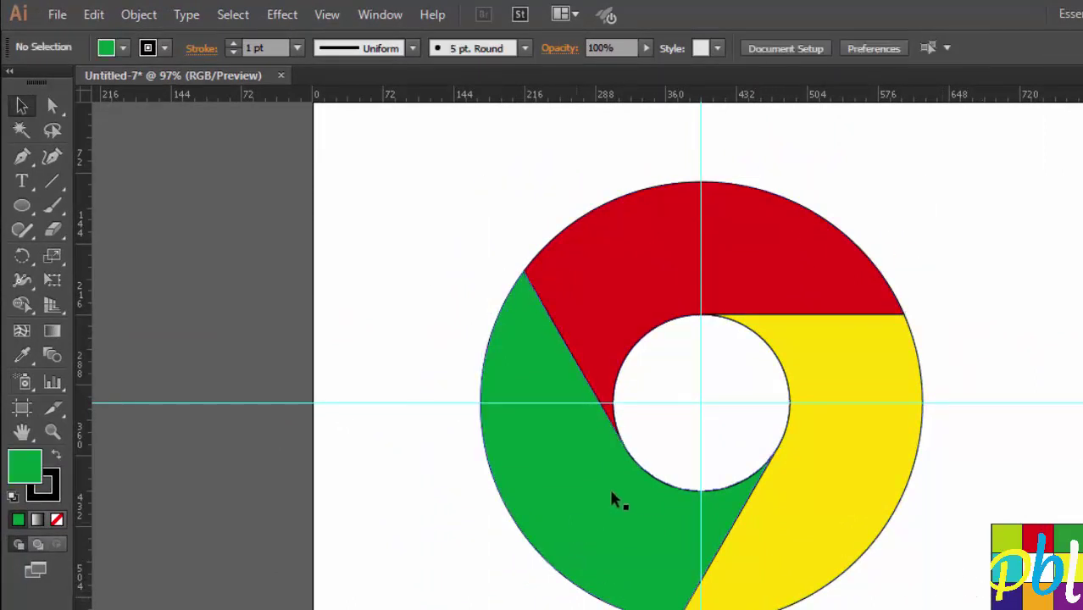
Step: Draw a blue-filled circle centred in the ring's hole with a white gap around it
left_click(22, 205)
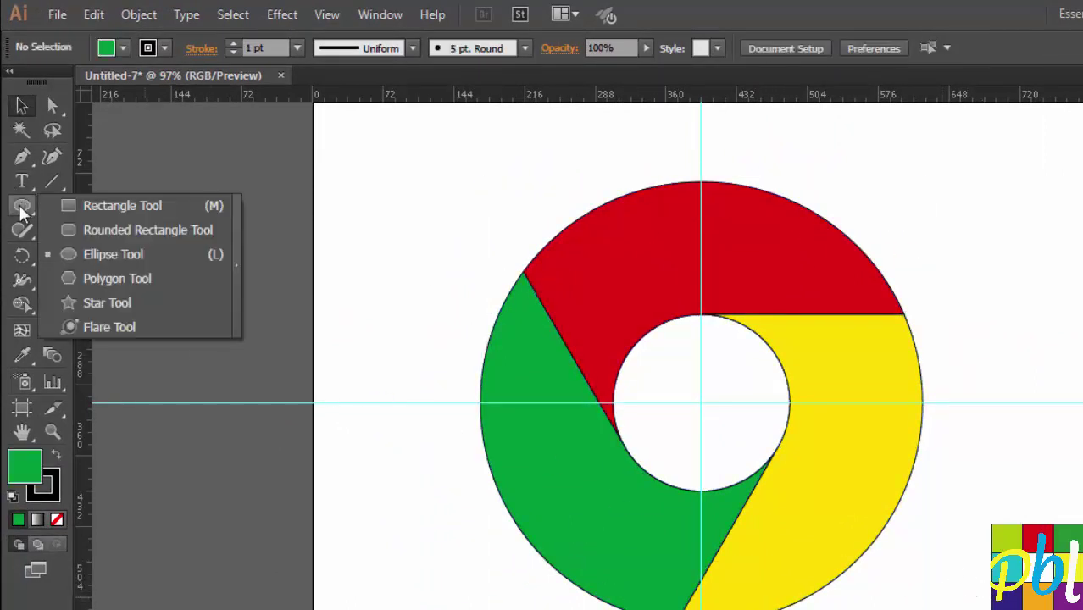
left_click(110, 254)
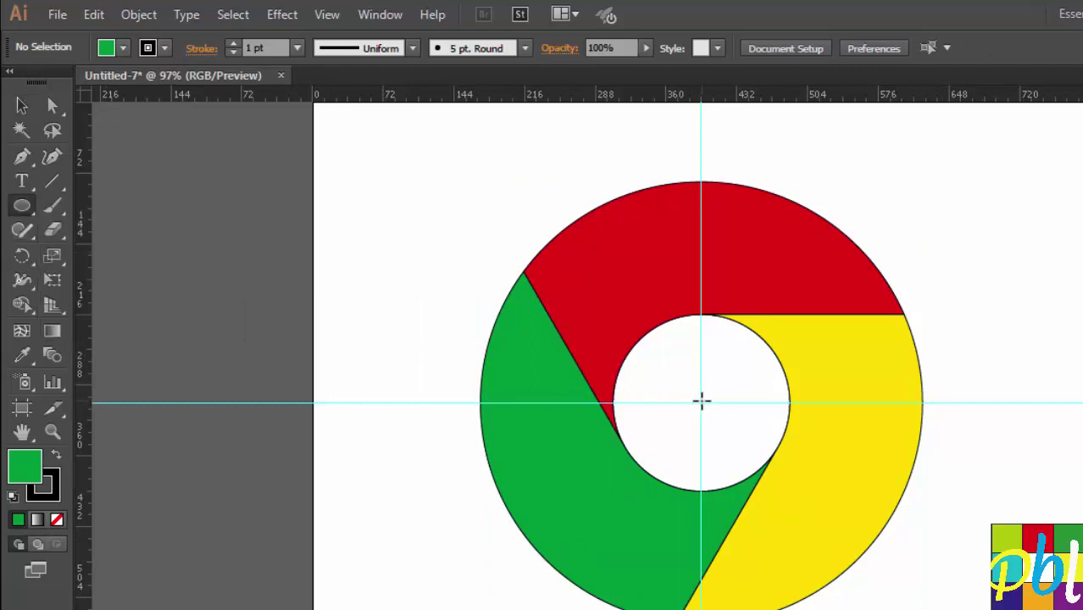
left_click_drag(700, 402, 735, 470)
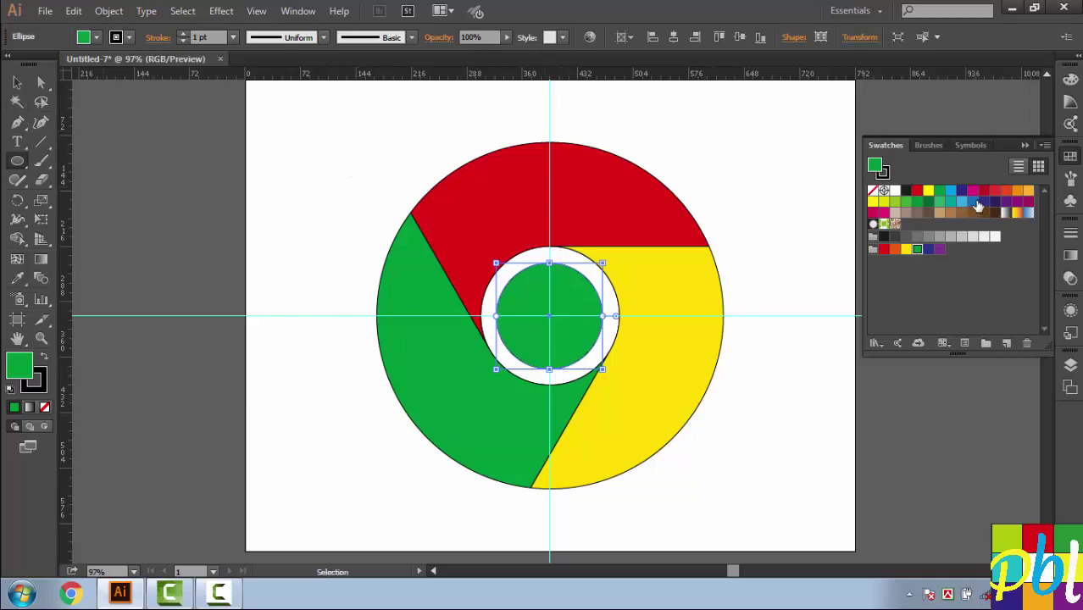
left_click(951, 190)
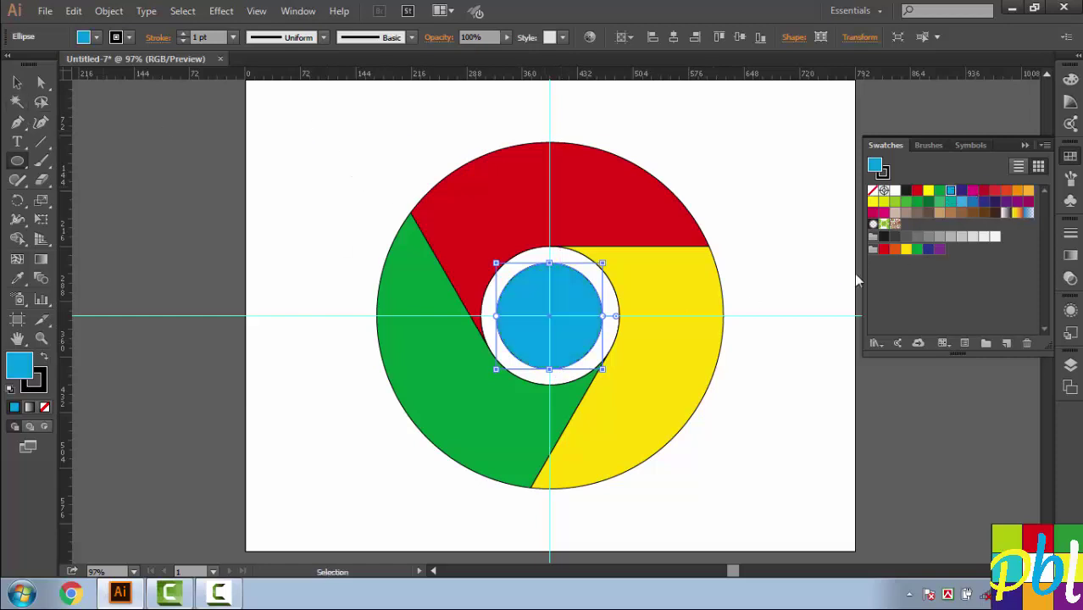
Step: Deselect the blue circle, then select every part of the logo
left_click(18, 83)
left_click(342, 166)
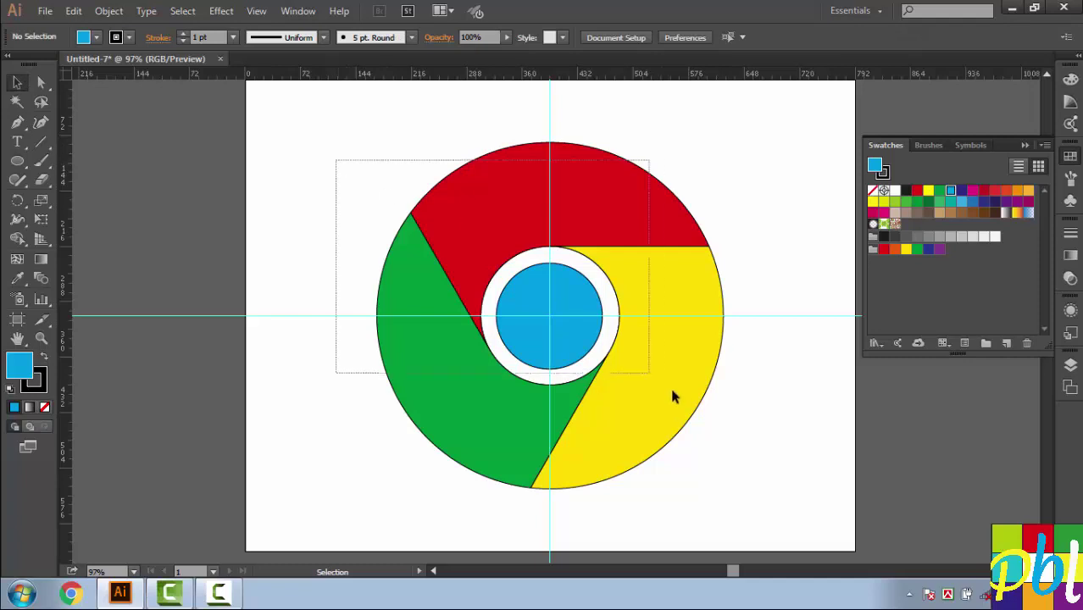
left_click_drag(342, 170, 729, 471)
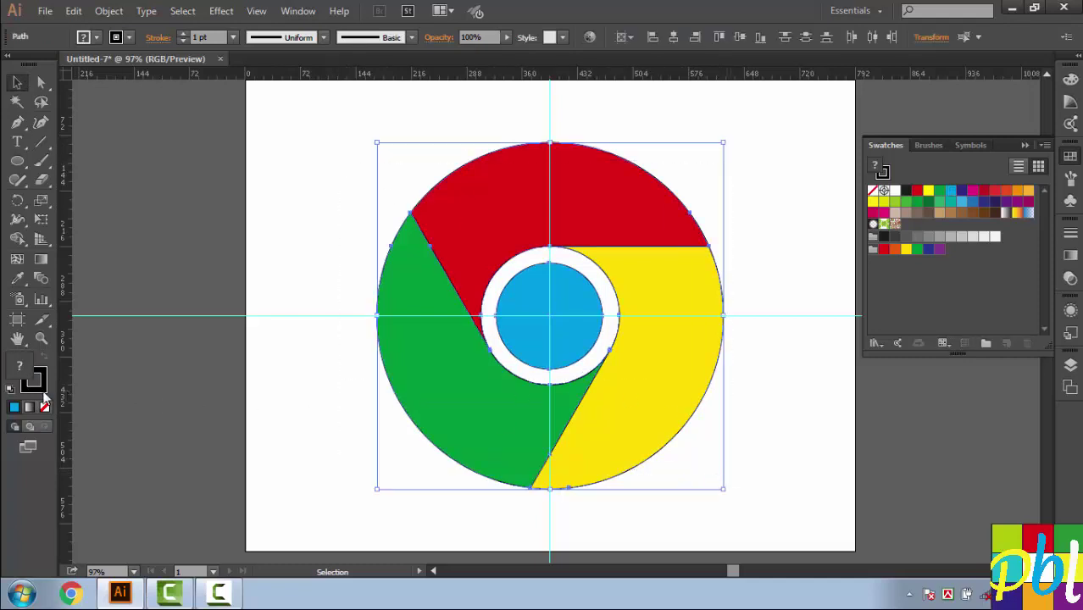
Step: Set the stroke of the red, yellow, green and blue shapes to None, then deselect
left_click(45, 408)
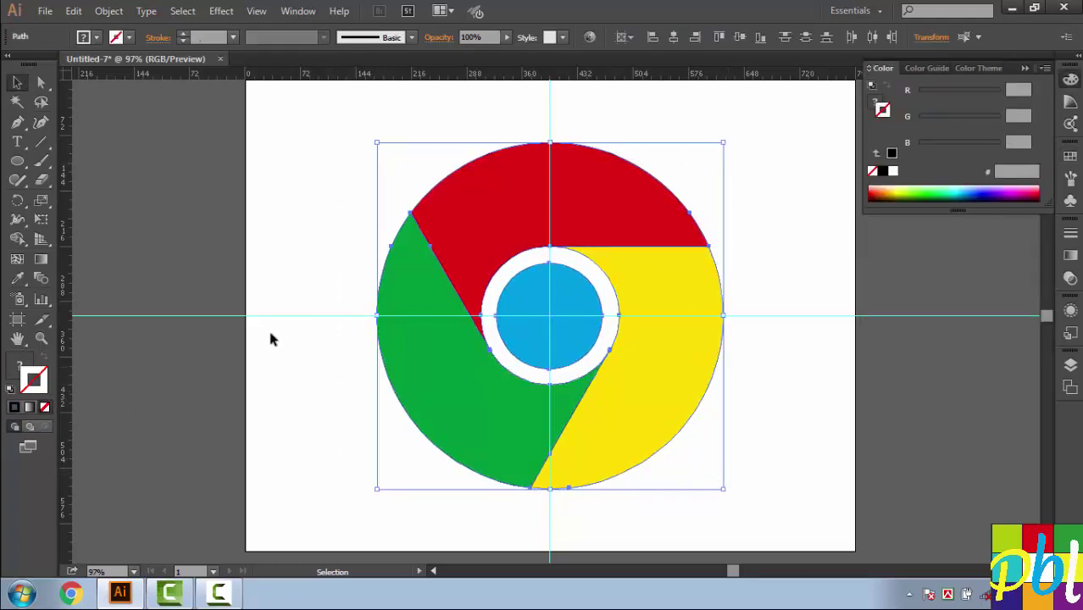
left_click(314, 261)
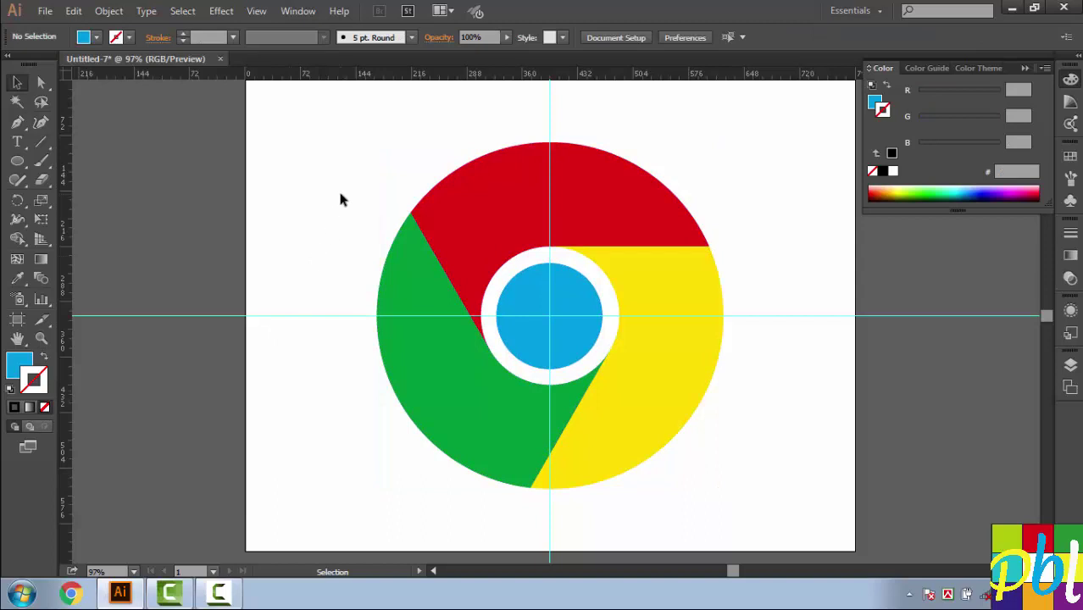
left_click(45, 10)
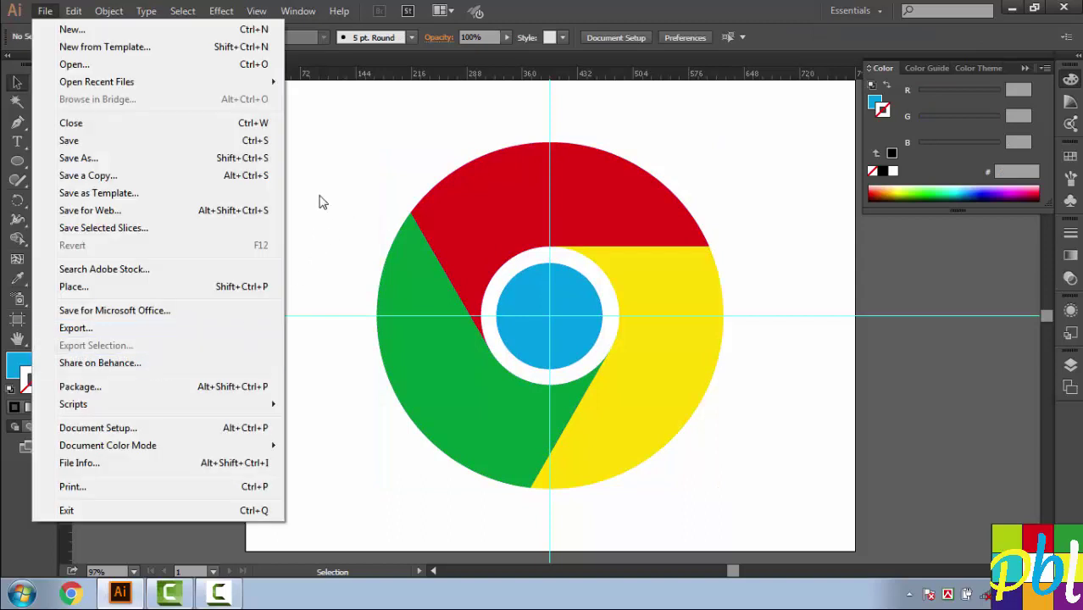
left_click(295, 138)
mouse_move(295, 134)
left_mouse_down()
mouse_move(734, 428)
mouse_move(751, 461)
left_mouse_up()
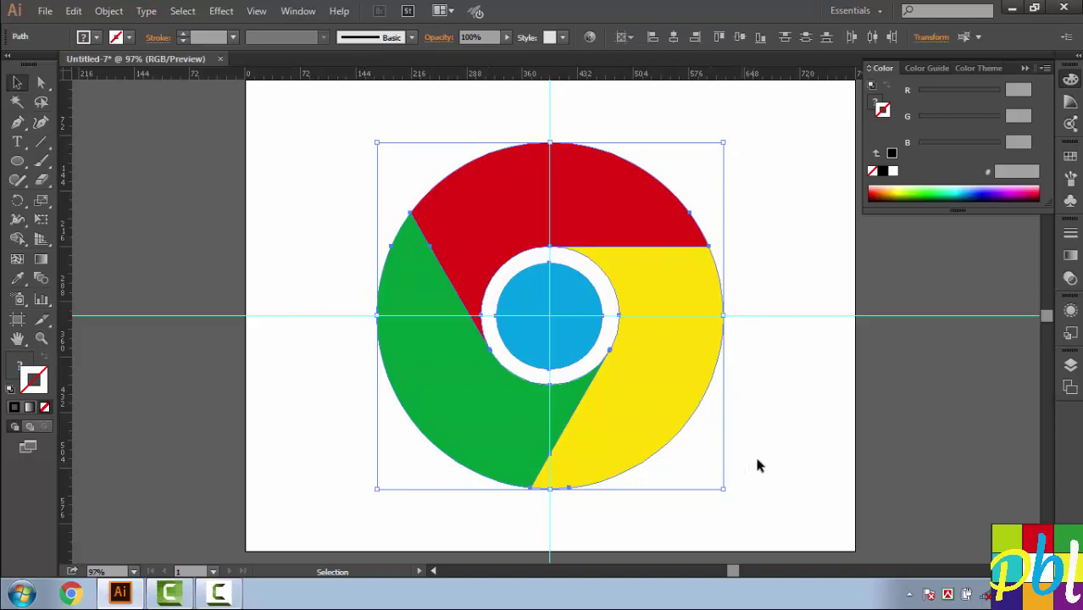
left_click(683, 445)
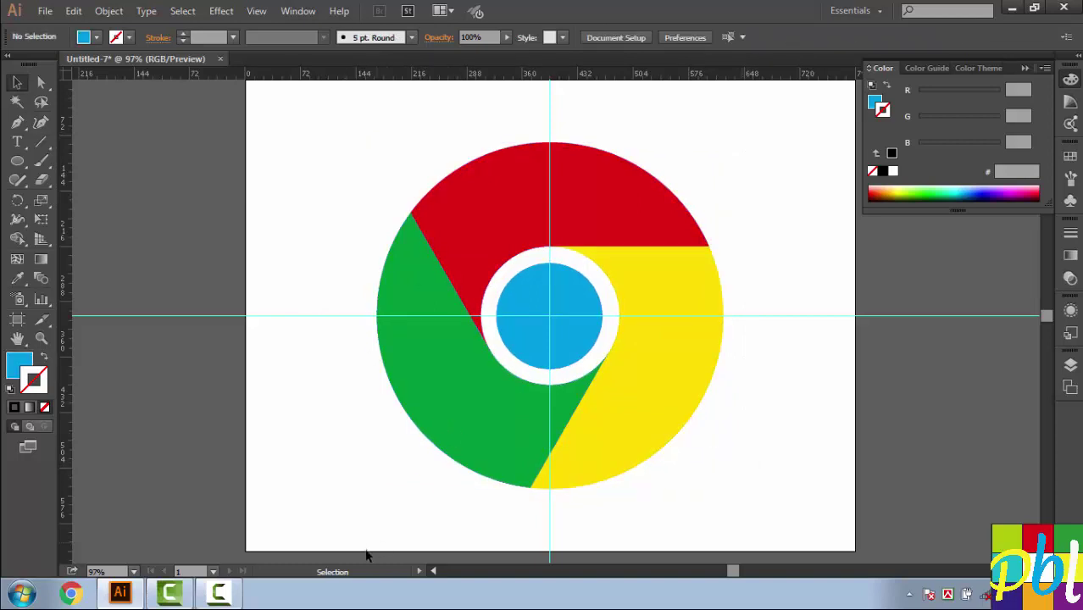
Step: Export the logo as 'Google Crome.png' at High (300 ppi) with a transparent background
left_click(45, 11)
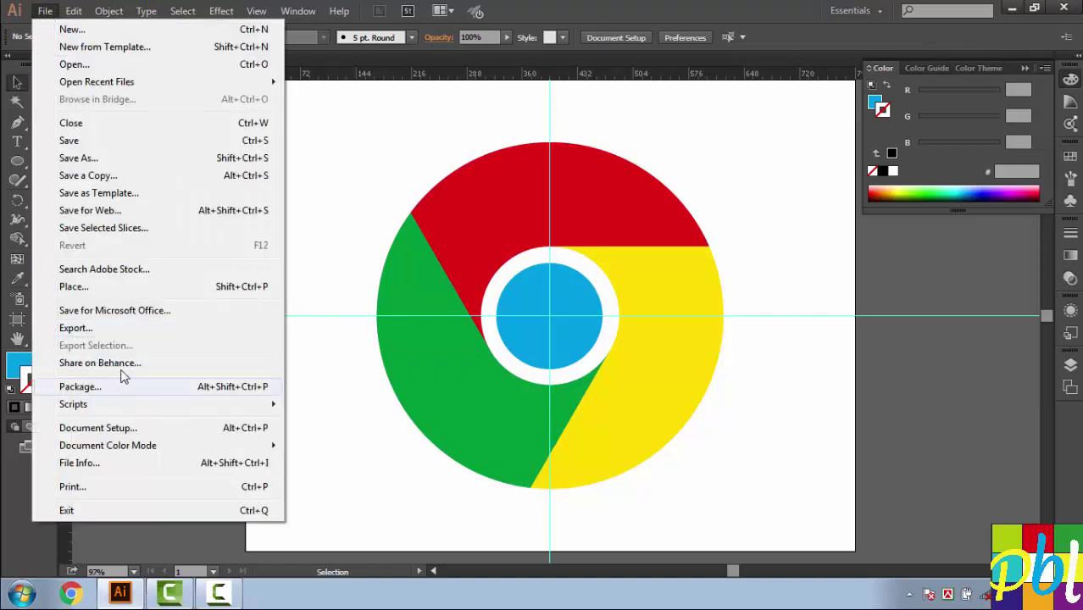
left_click(75, 328)
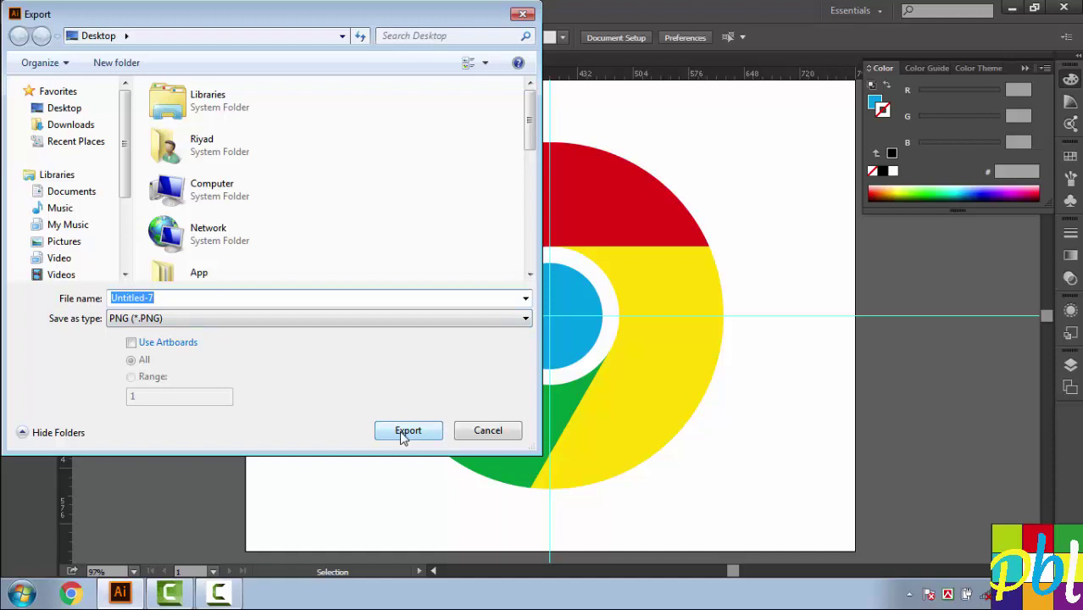
type("Goo")
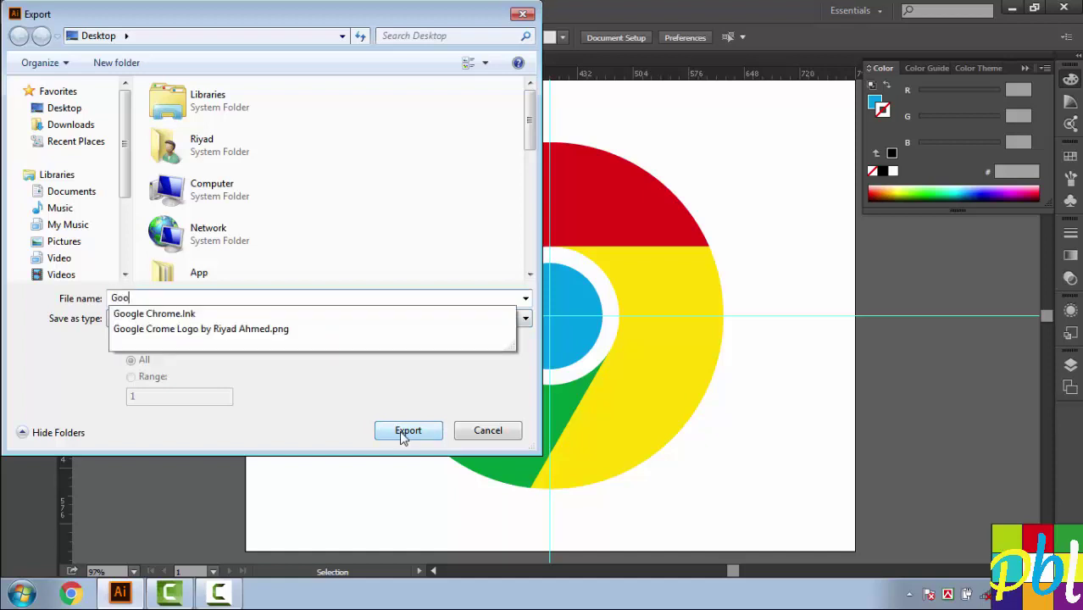
type("gle Crome")
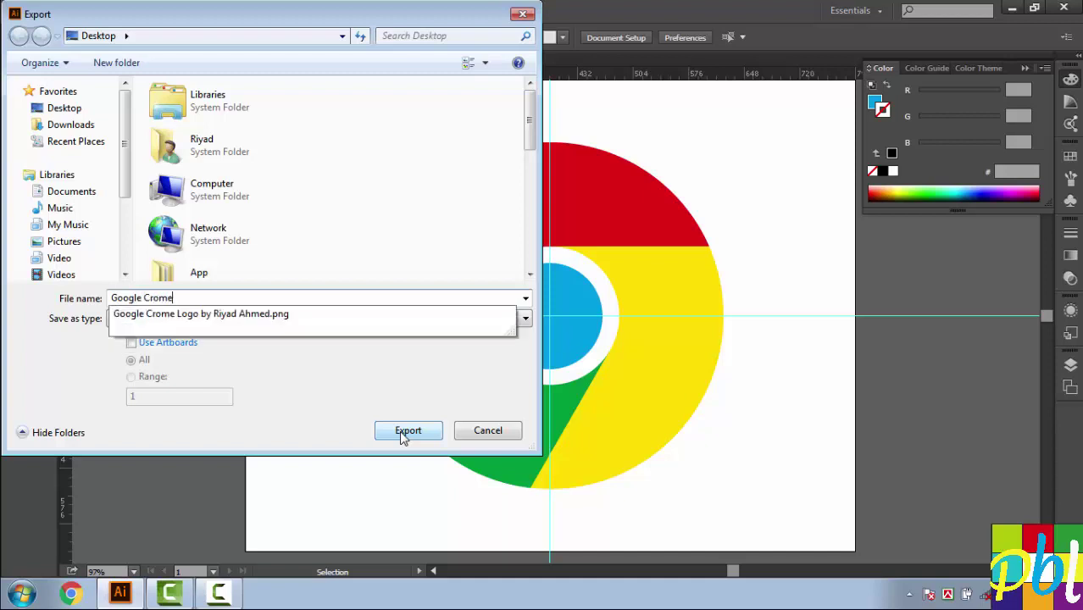
left_click(402, 432)
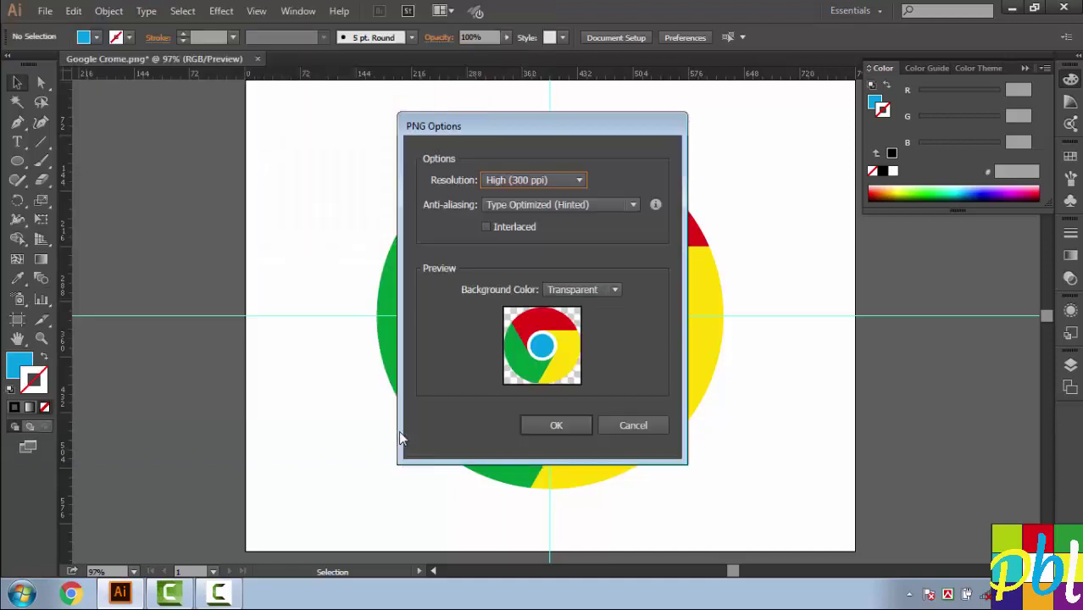
left_click(527, 183)
left_click(527, 183)
left_click(549, 428)
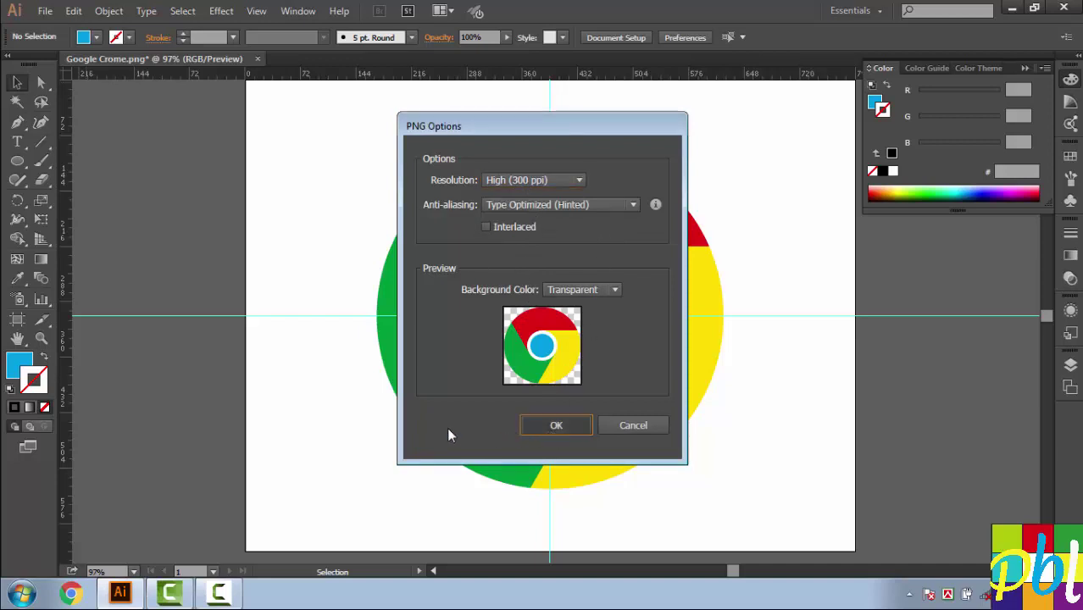
left_click(522, 432)
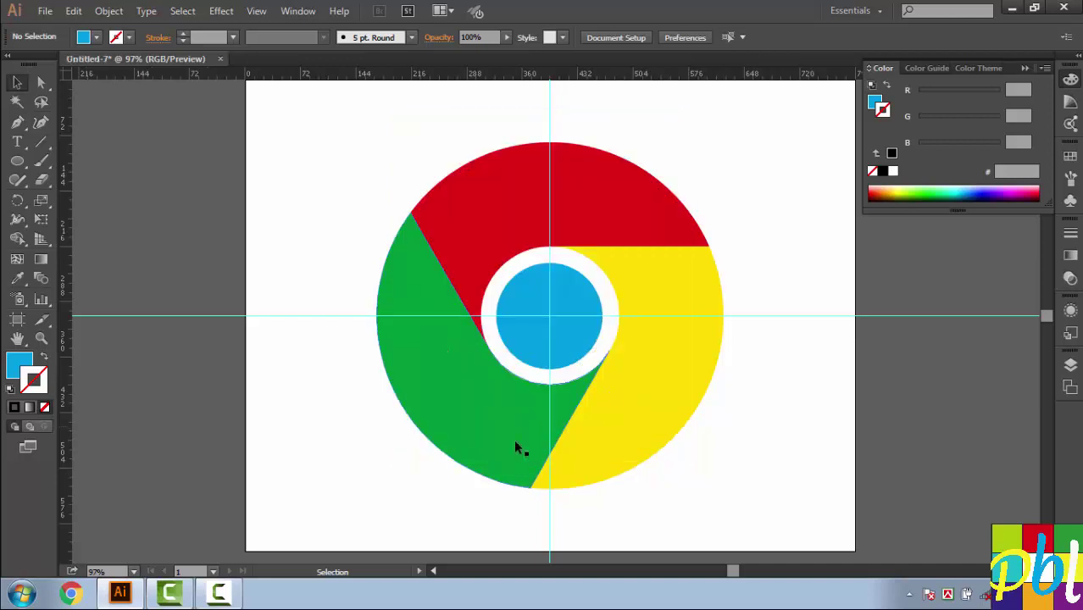